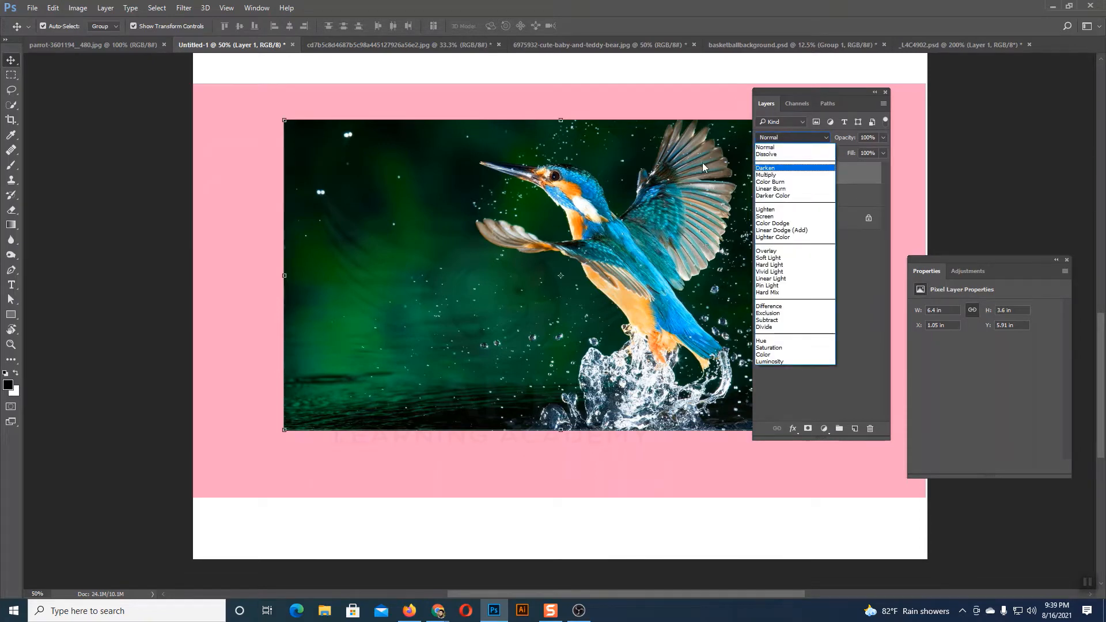
Try the Linear Burn and Lighter Color blend modes on the kingfisher layer, and return it to Normal.
left_click(785, 146)
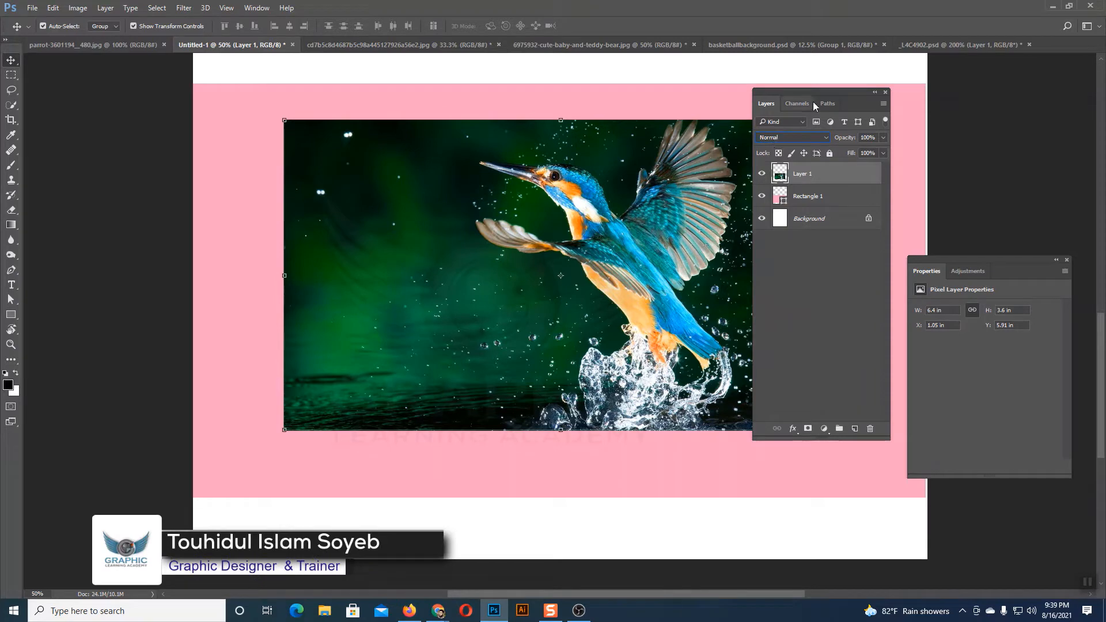
left_click_drag(803, 95, 878, 95)
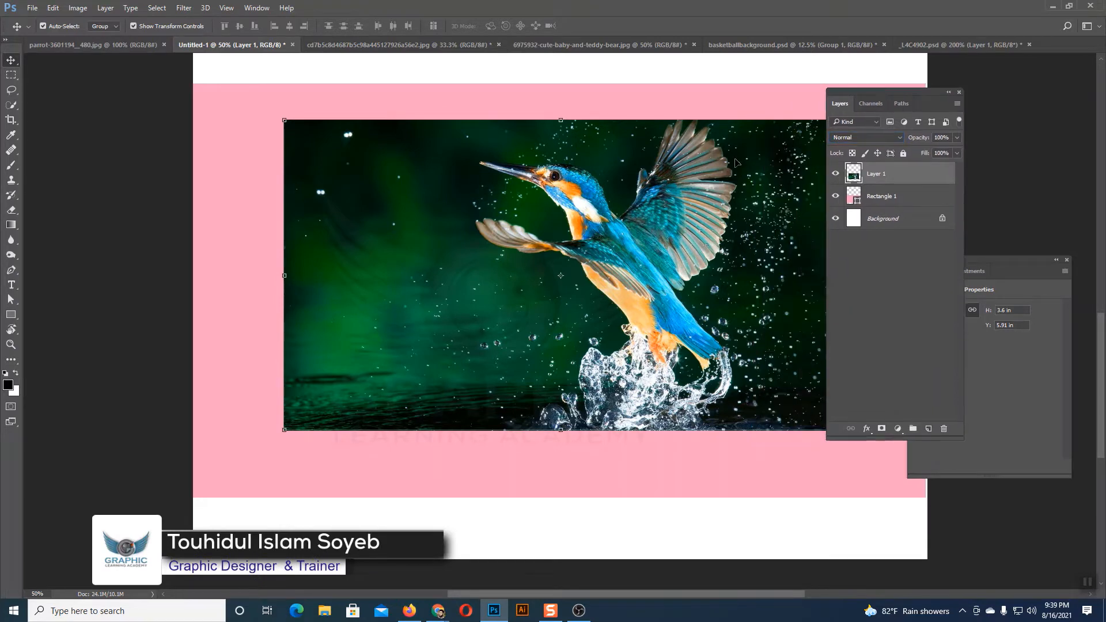
left_click(866, 137)
left_click(858, 185)
left_click(866, 137)
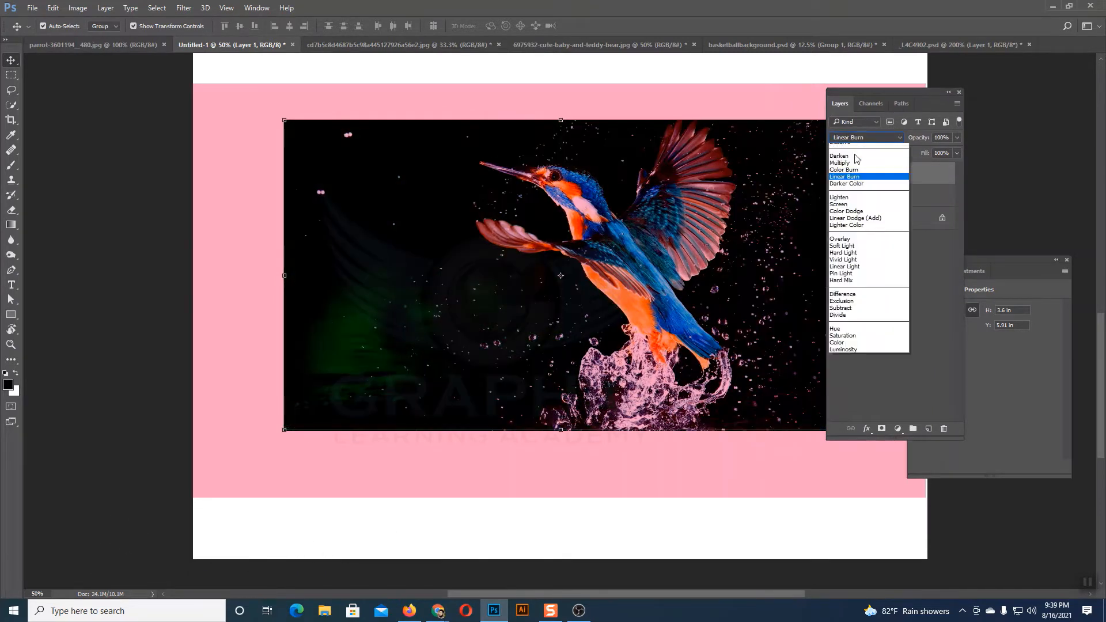
left_click(861, 240)
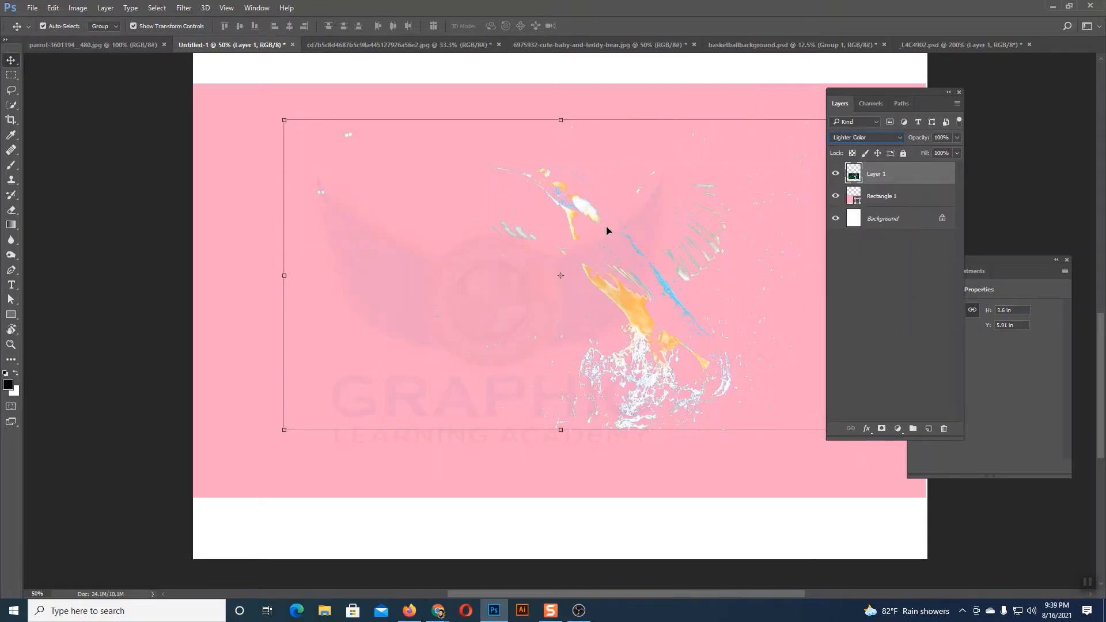
left_click(850, 139)
left_click(852, 148)
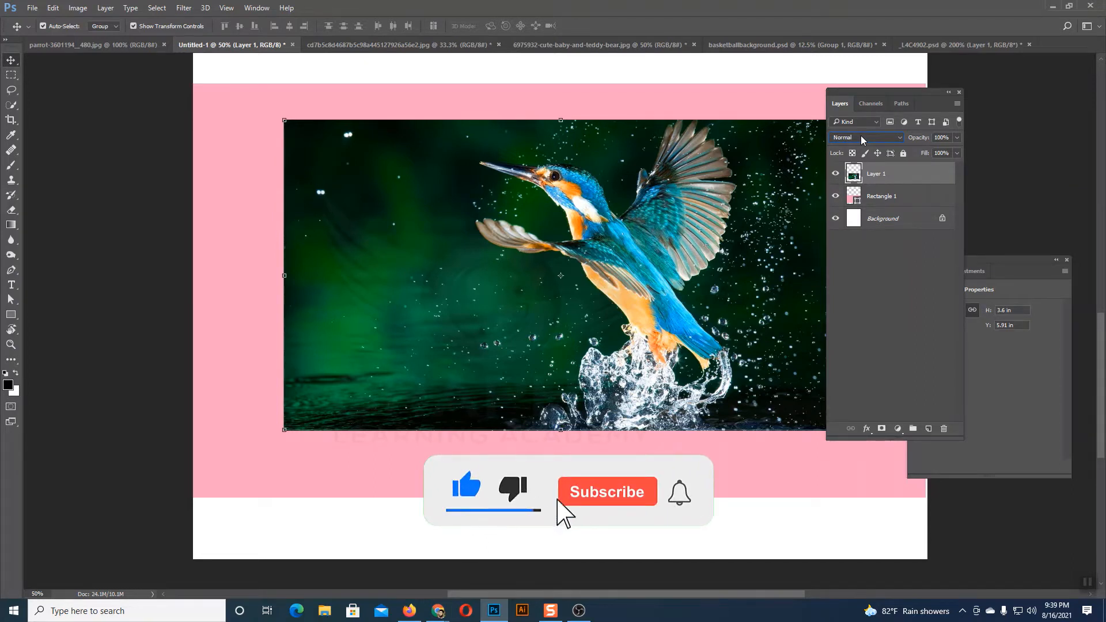
Move the kingfisher image slightly down and left on the pink rectangle, to about X 0.89 in and Y 6.09 in.
left_click_drag(585, 233, 570, 249)
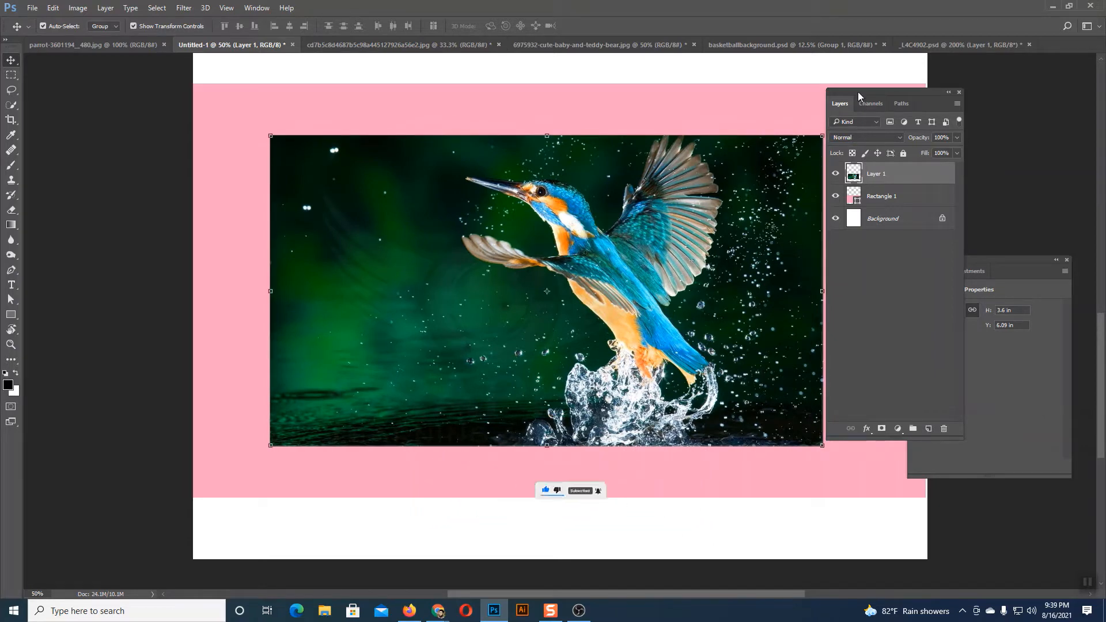
left_click_drag(858, 91, 883, 89)
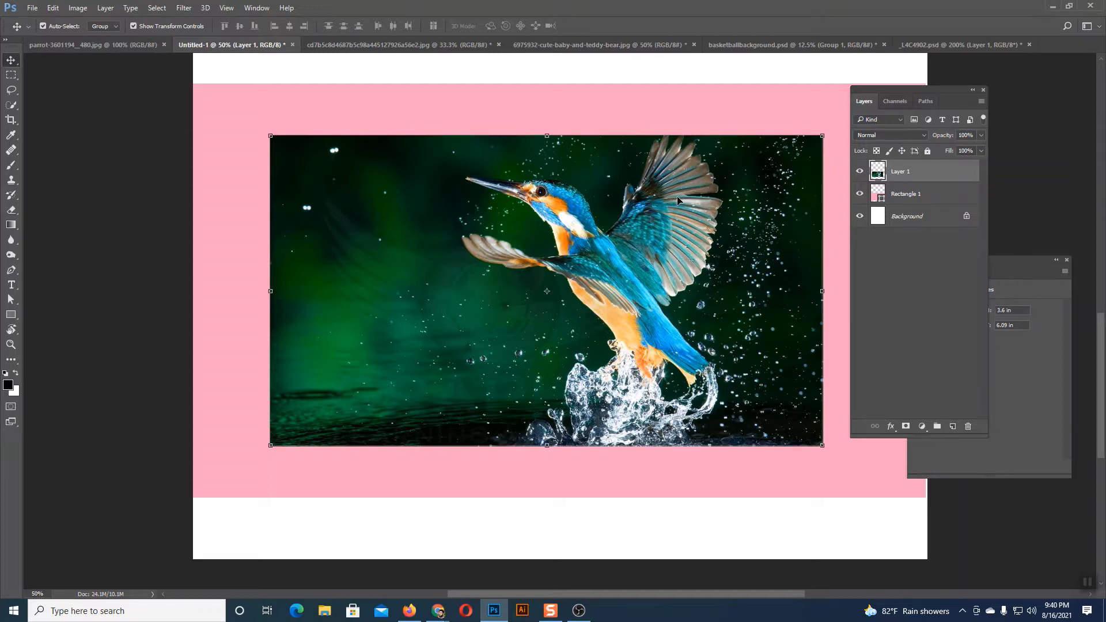
left_click(650, 101)
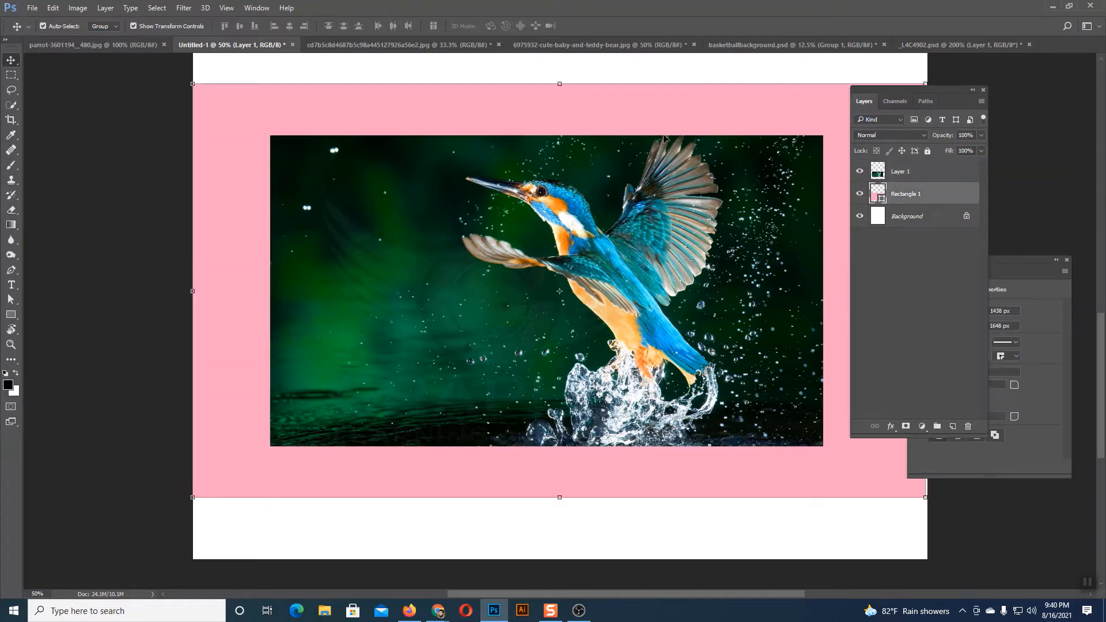
left_click(671, 165)
left_click_drag(543, 209, 551, 211)
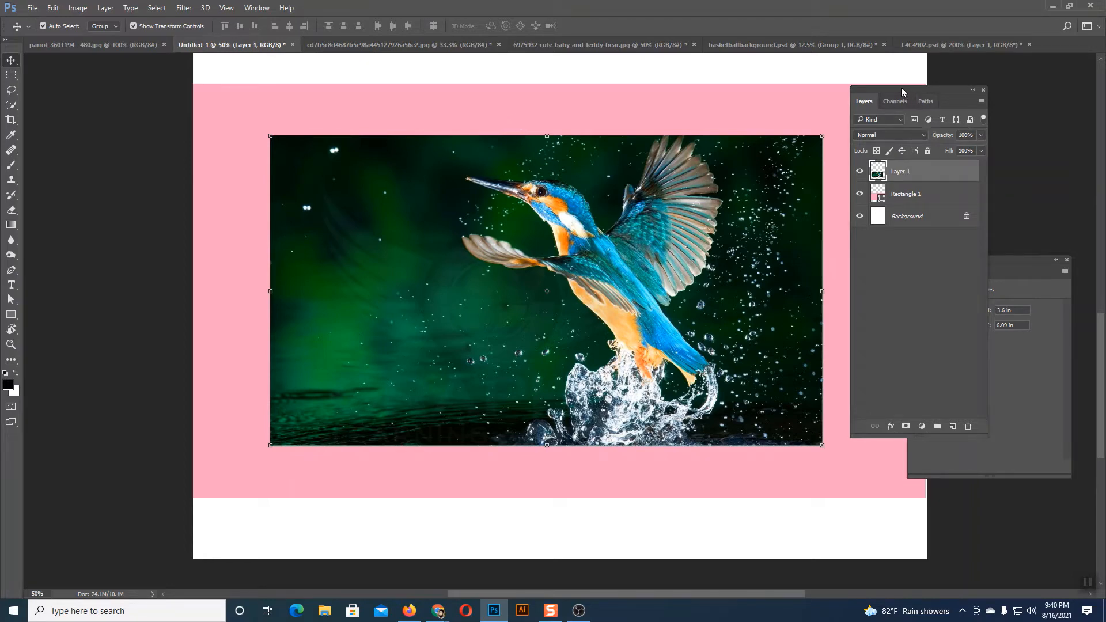
left_click_drag(902, 89, 828, 56)
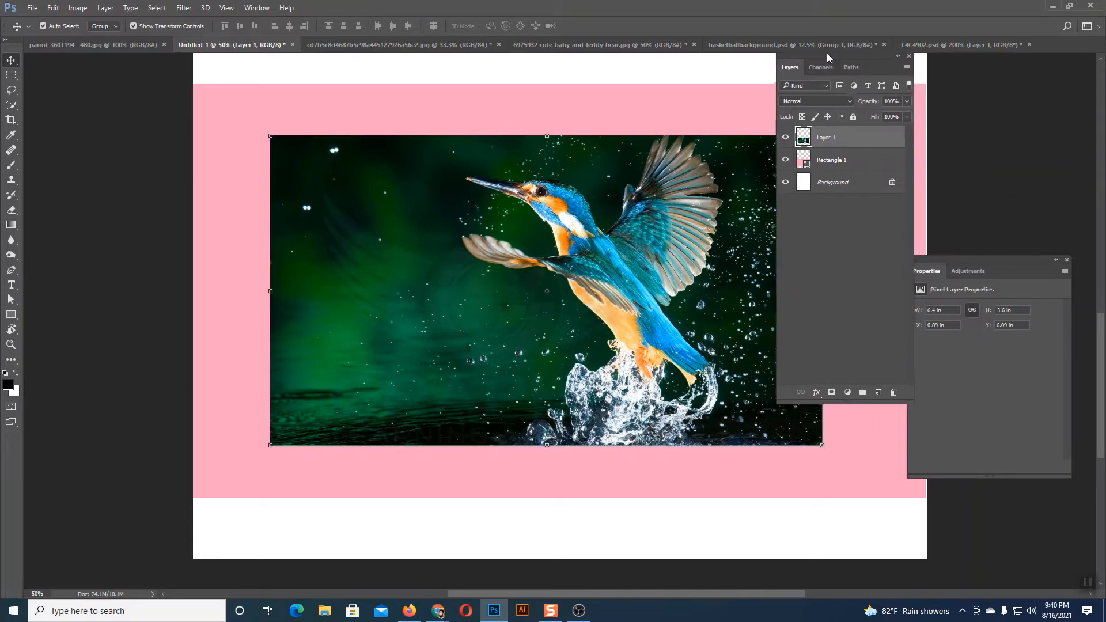
left_click(806, 102)
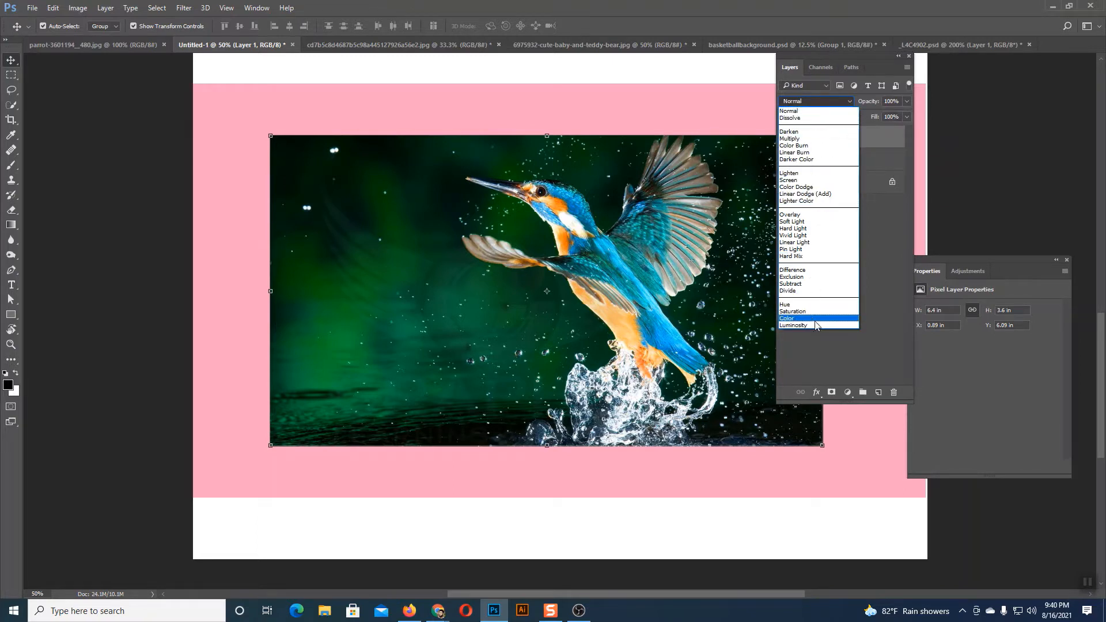
left_click(813, 101)
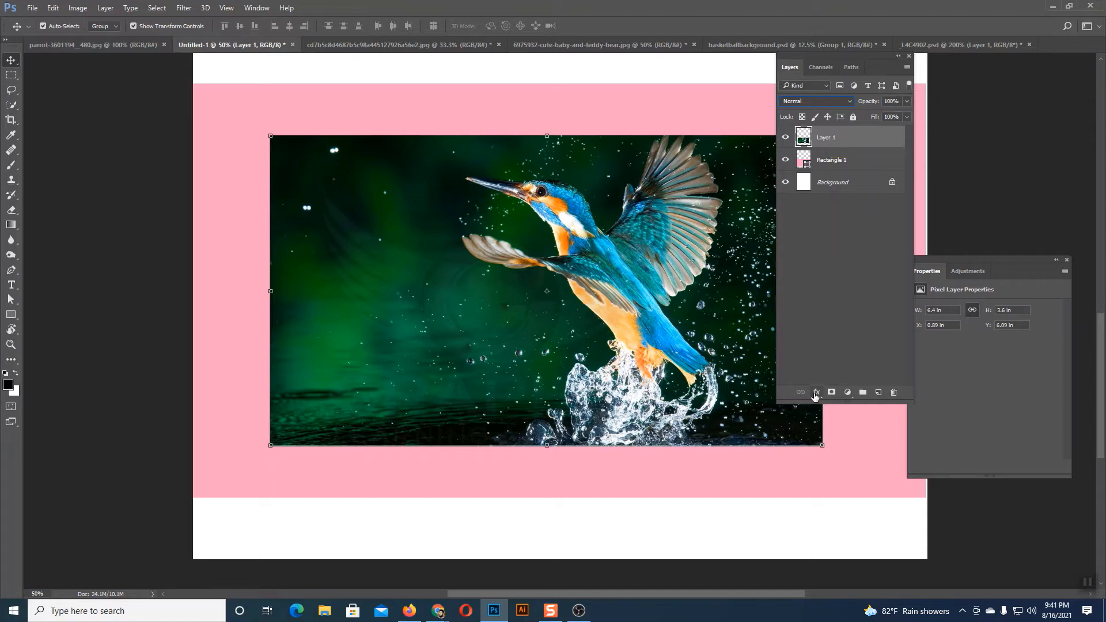
left_click(824, 312)
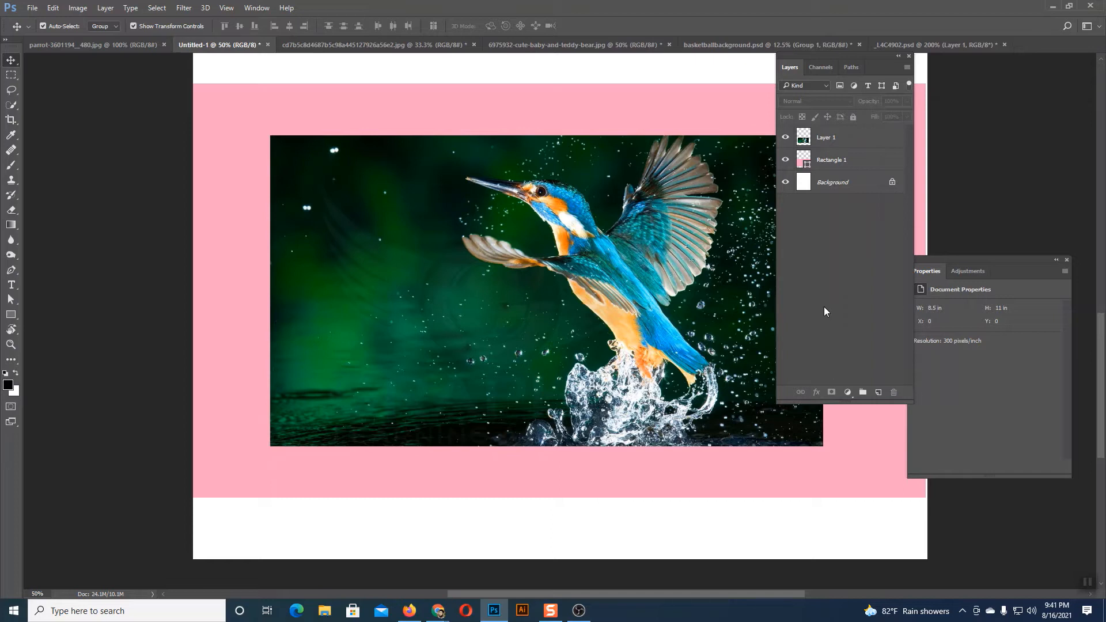
Select the kingfisher layer and change its blend mode to Dissolve.
left_click(819, 144)
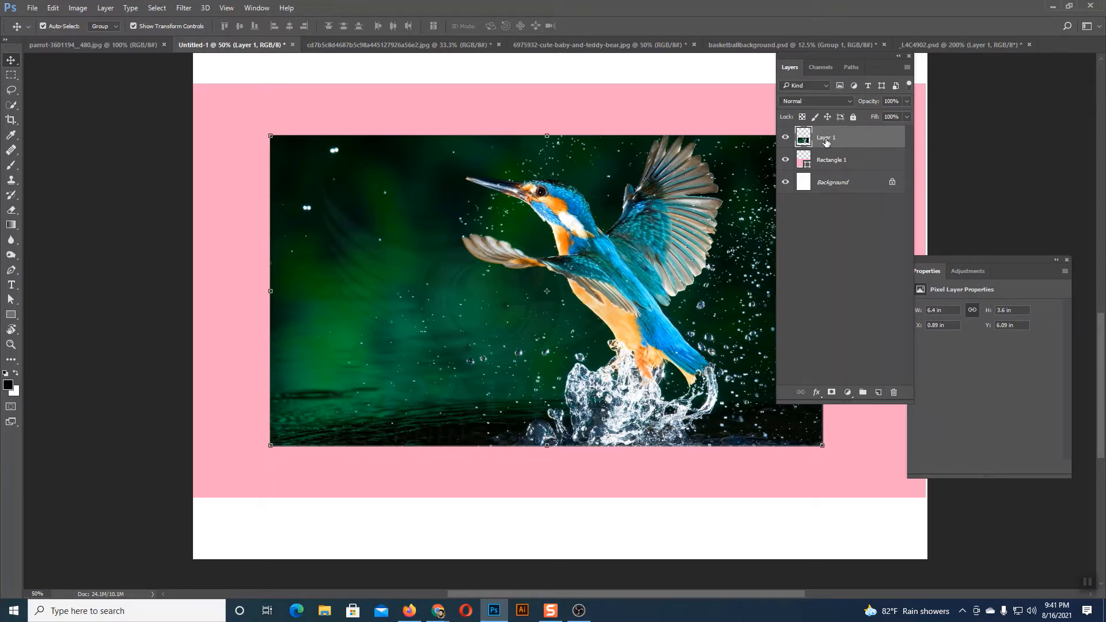
left_click(816, 102)
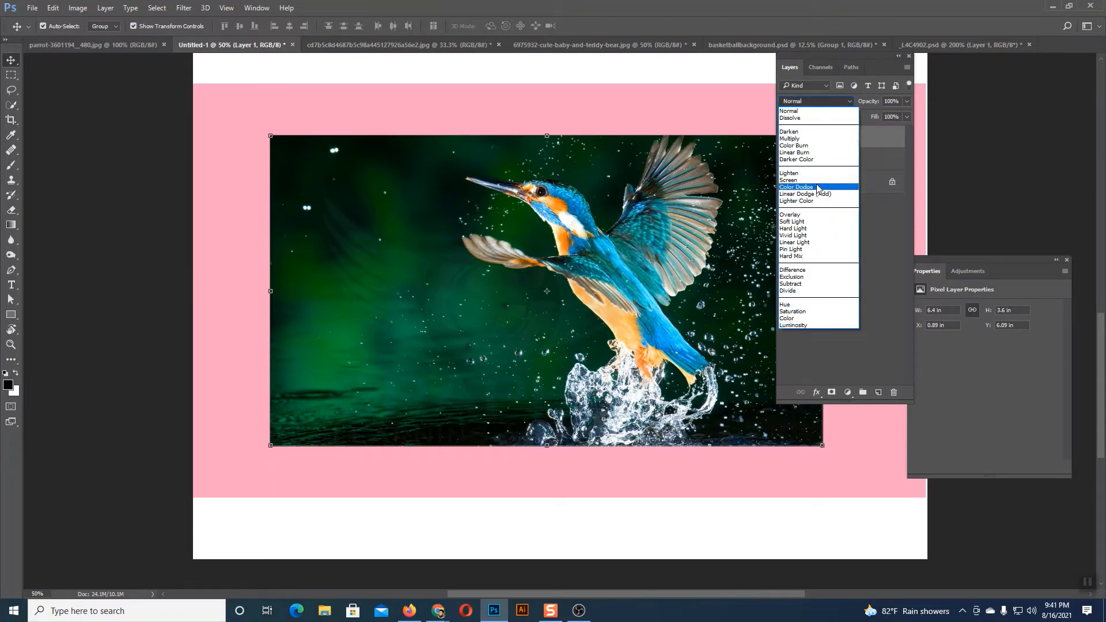
left_click(796, 114)
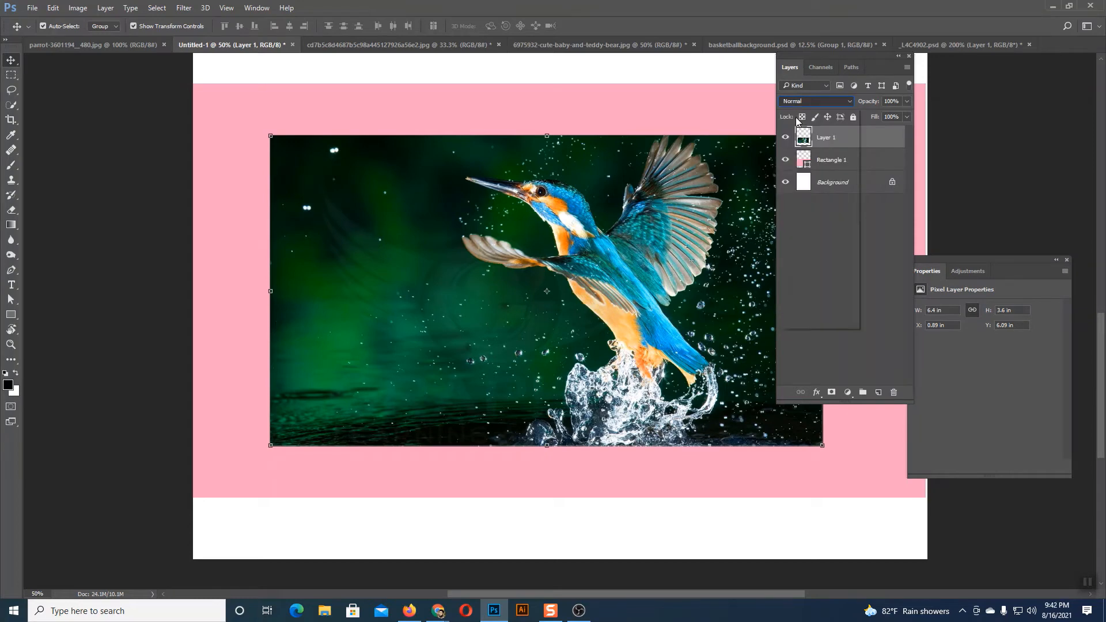
key("Down")
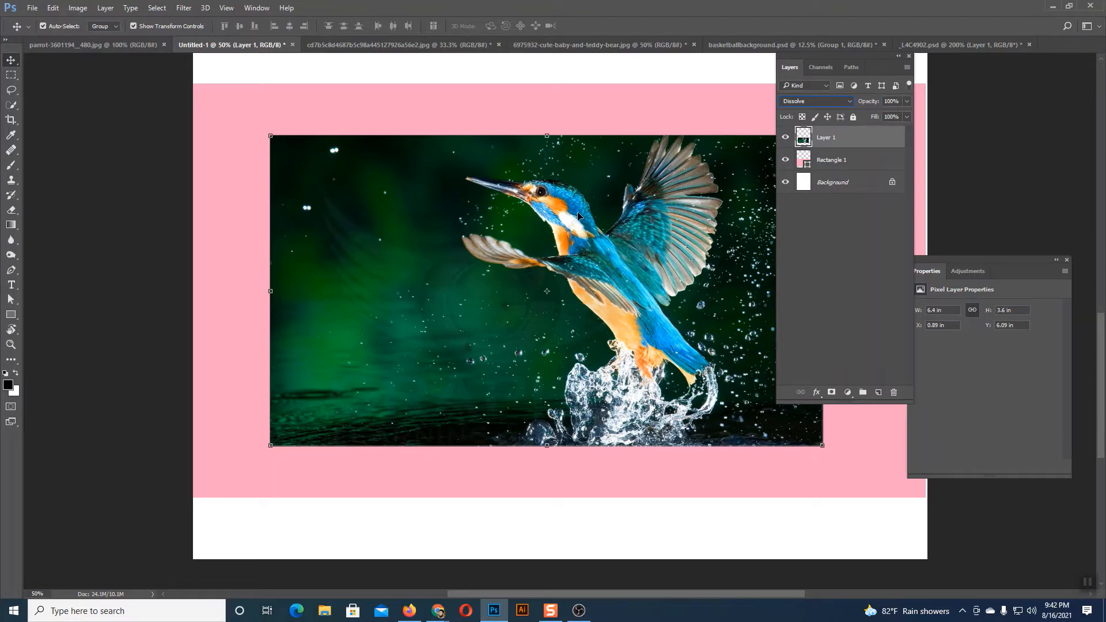
Set the kingfisher layer's blend mode to Darken and inspect the bird and splash up close.
left_click(821, 106)
left_click(802, 132)
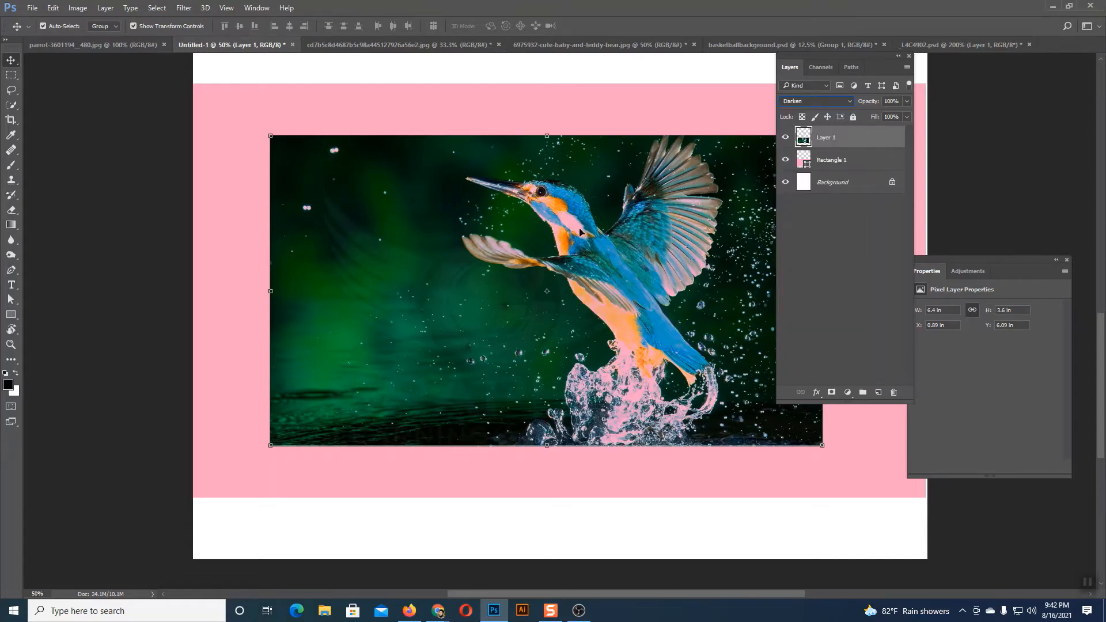
key("ctrl+plus")
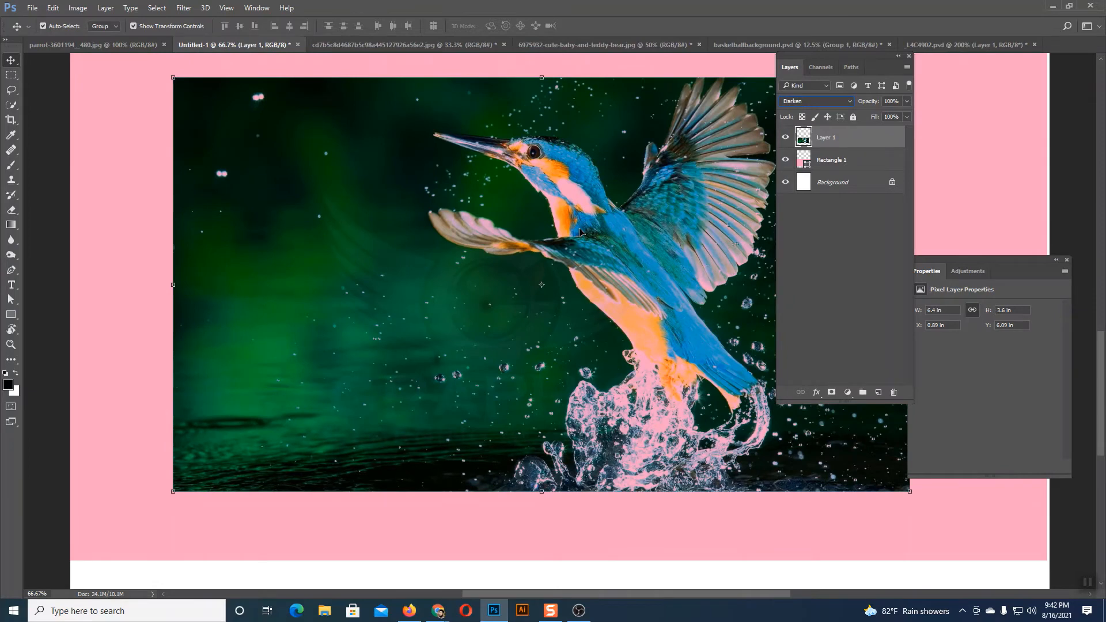
scroll(579, 231, "right", 5)
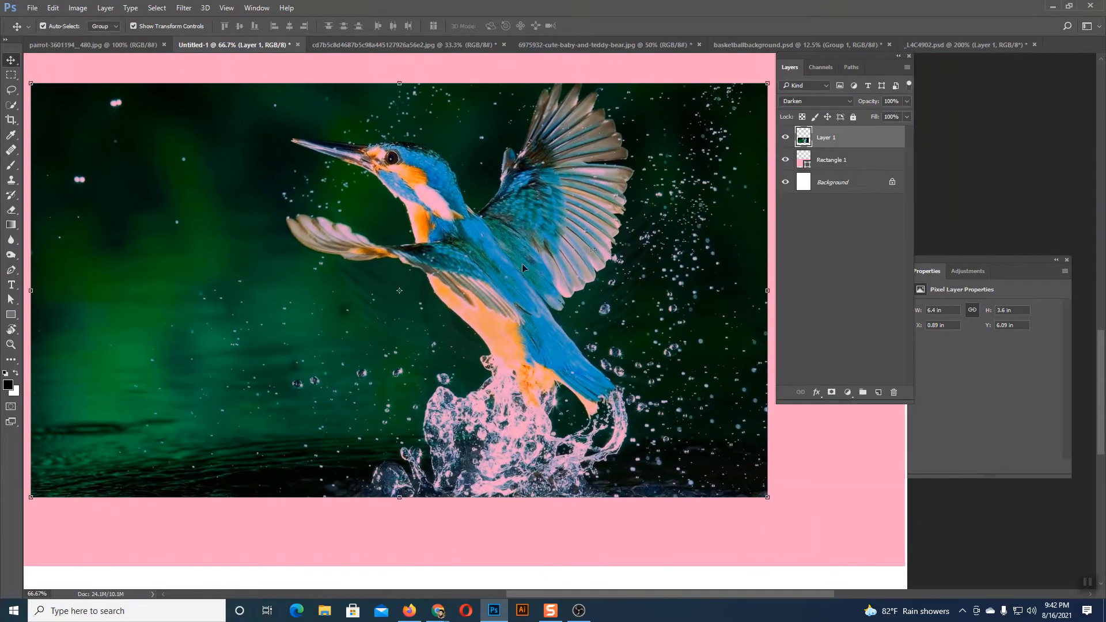
scroll(489, 283, "up", 1)
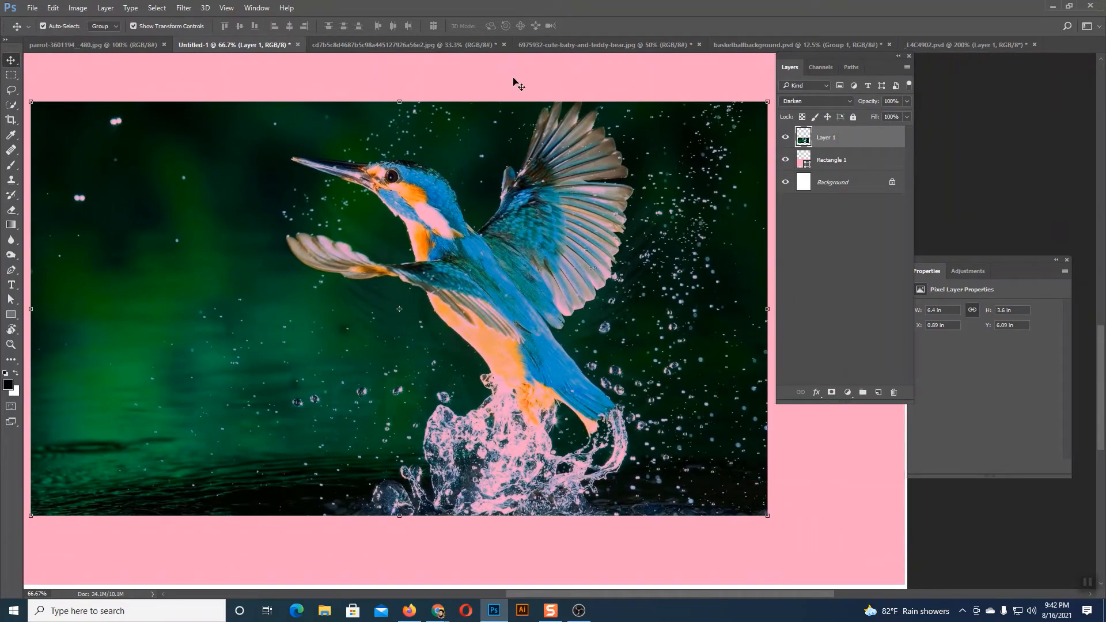
Try a dark maroon fill (#57082a) on the pink rectangle beneath the kingfisher, and discard the colour change.
left_click(528, 81)
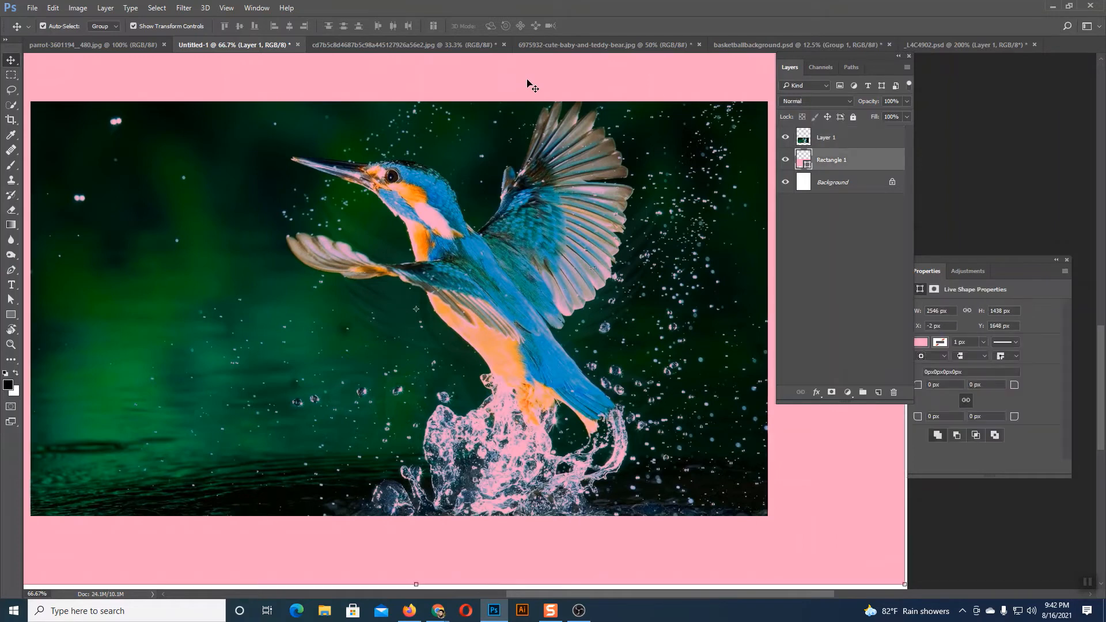
double_click(806, 167)
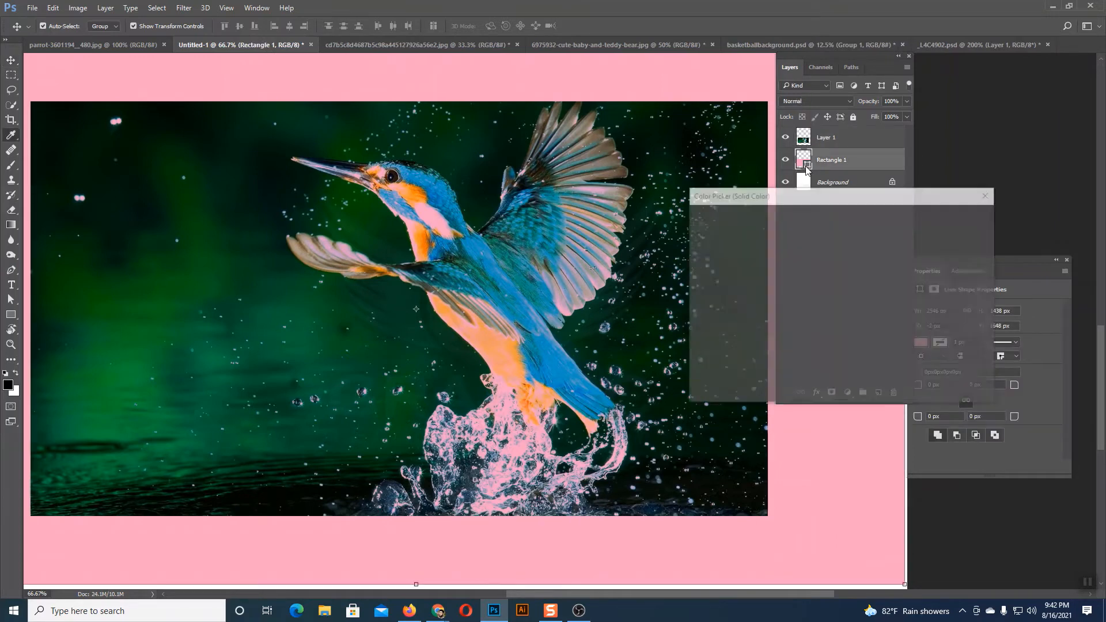
left_click(828, 320)
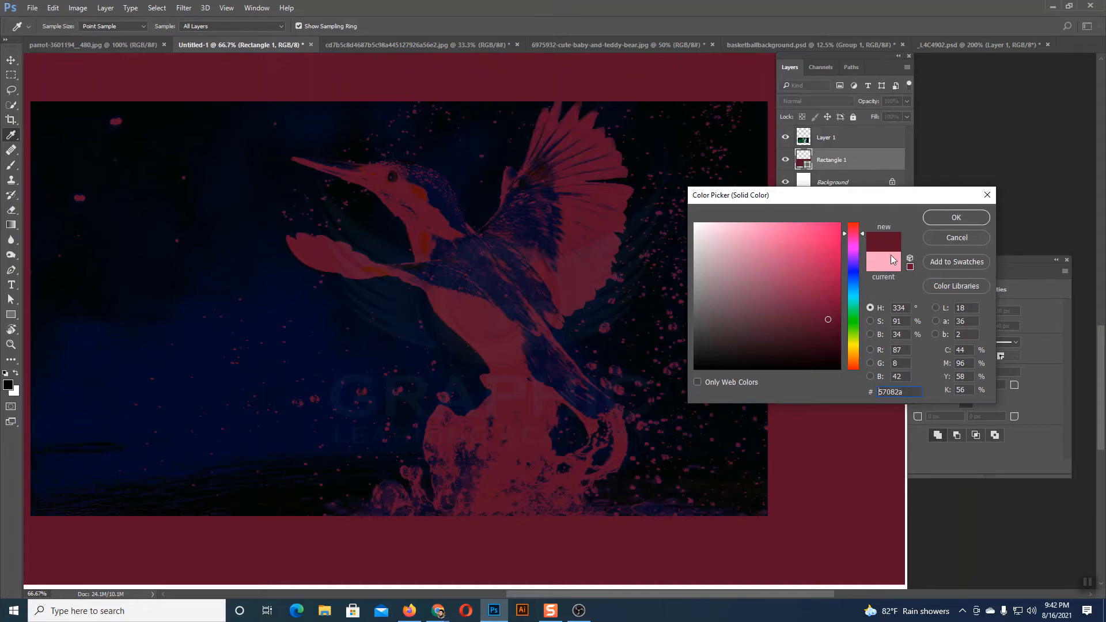
left_click(955, 236)
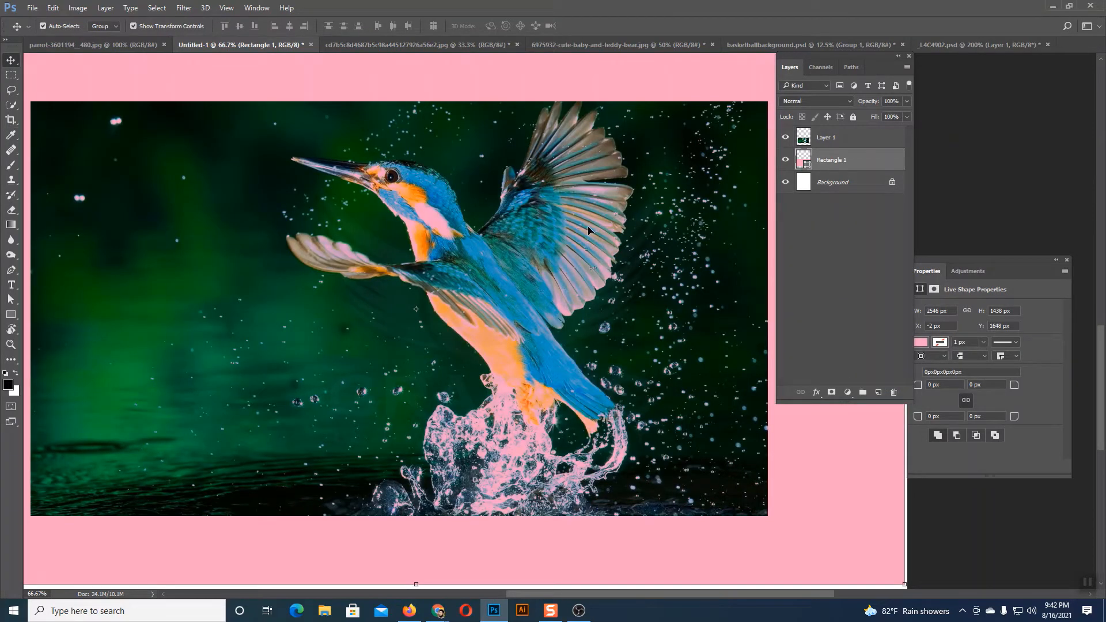
Switch the kingfisher layer's blend mode to Multiply and Color Burn for comparison, ending on Linear Burn.
left_click(814, 144)
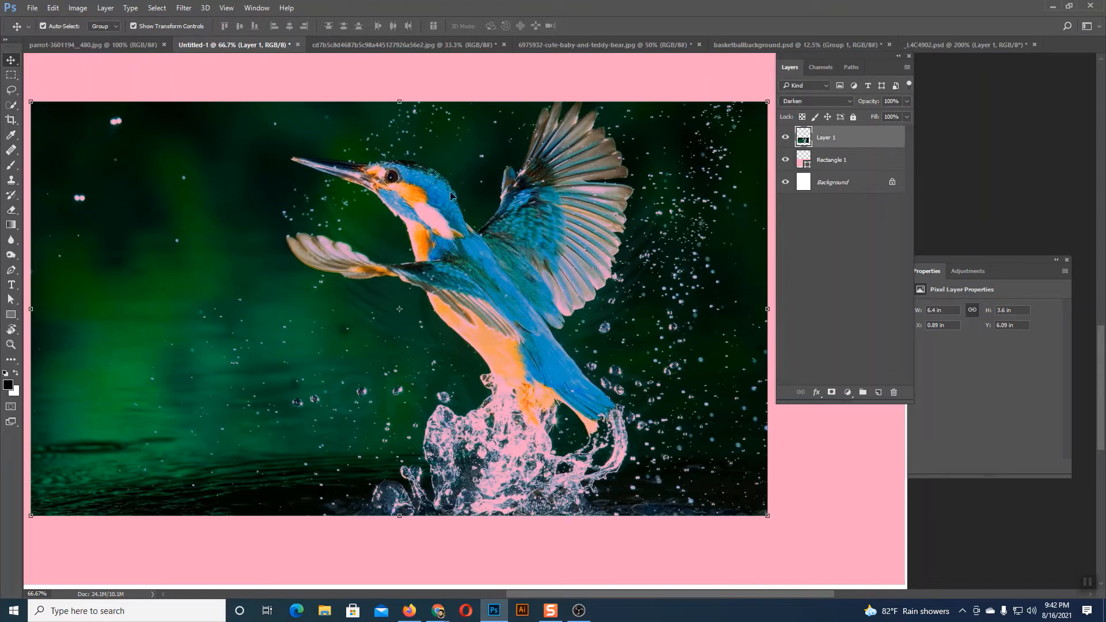
left_click(804, 102)
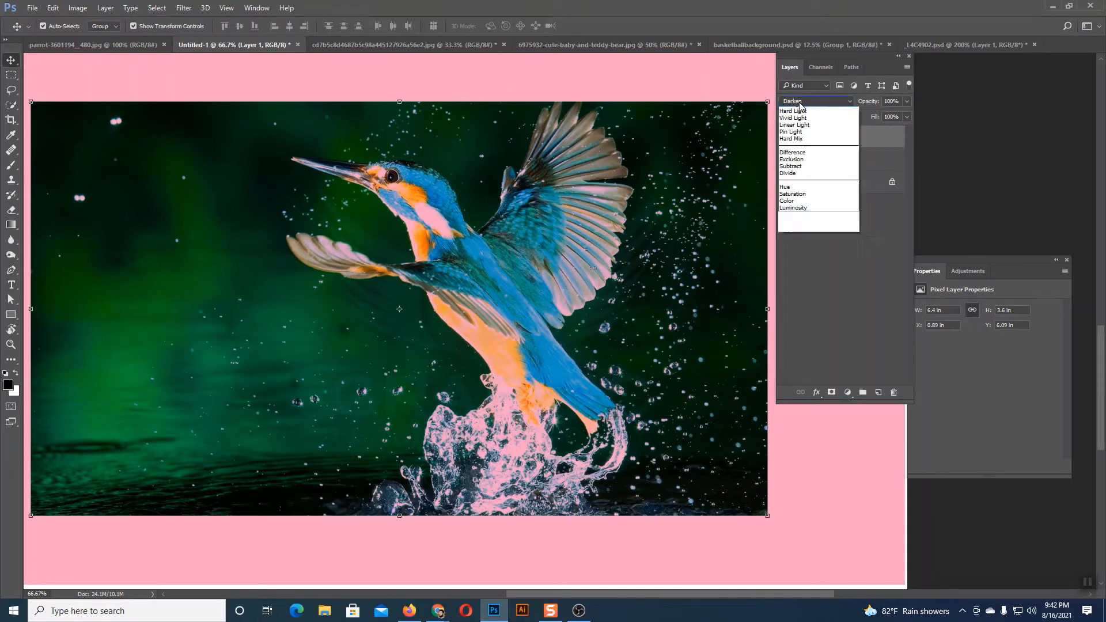
left_click(790, 139)
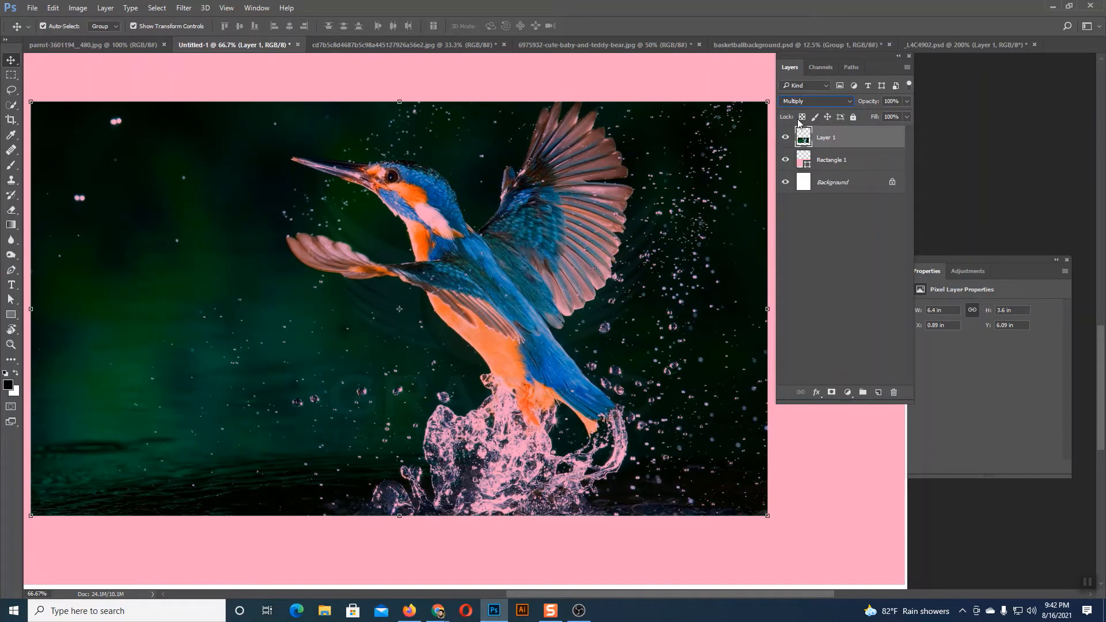
scroll(806, 102, "down", 1)
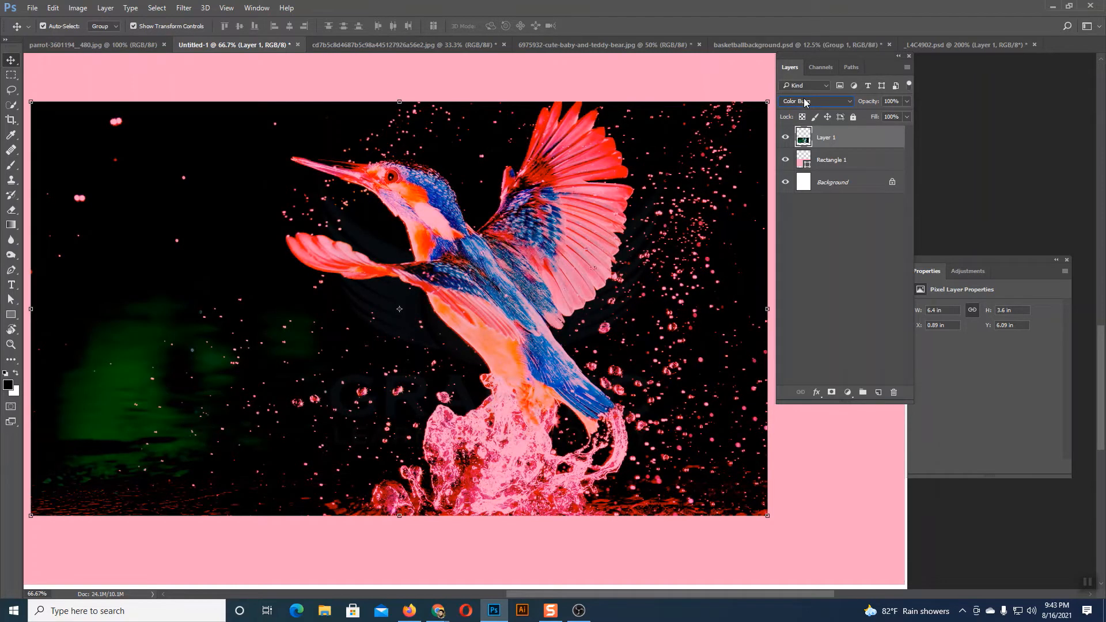
left_click(805, 102)
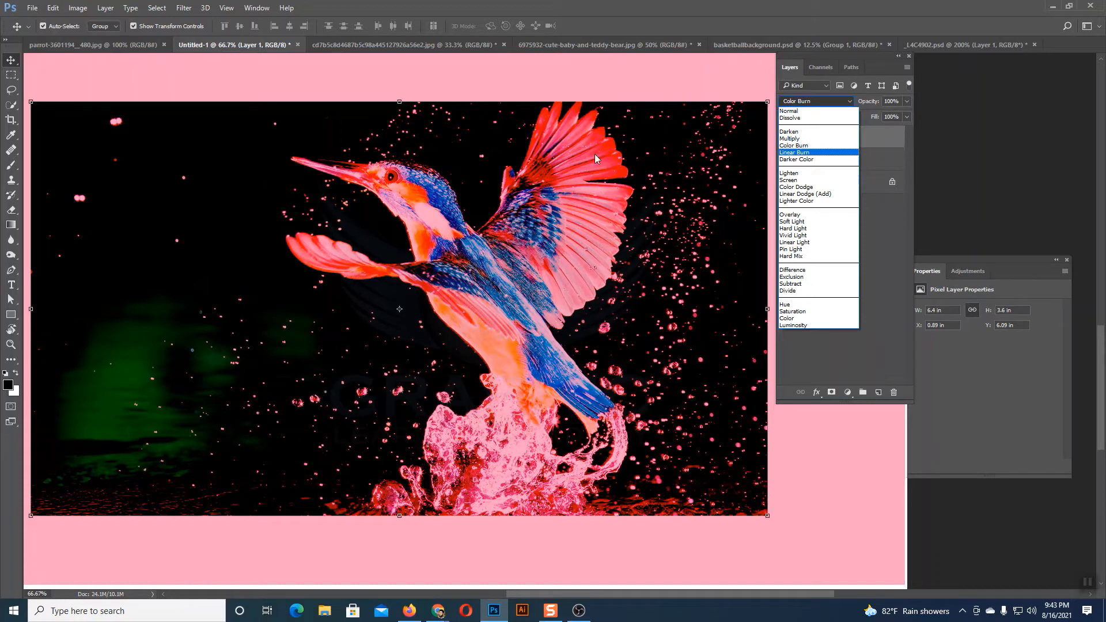
left_click(804, 153)
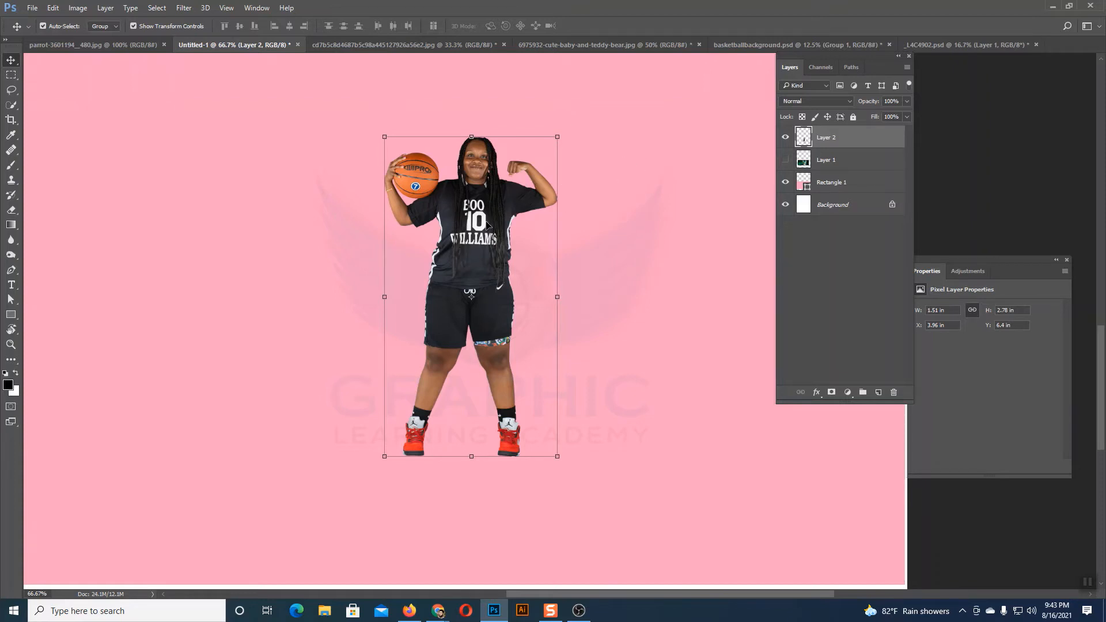
Apply the Dissolve blend mode to the basketball player layer and inspect it at 100% zoom.
left_click(814, 101)
left_click(810, 118)
key("ctrl+plus")
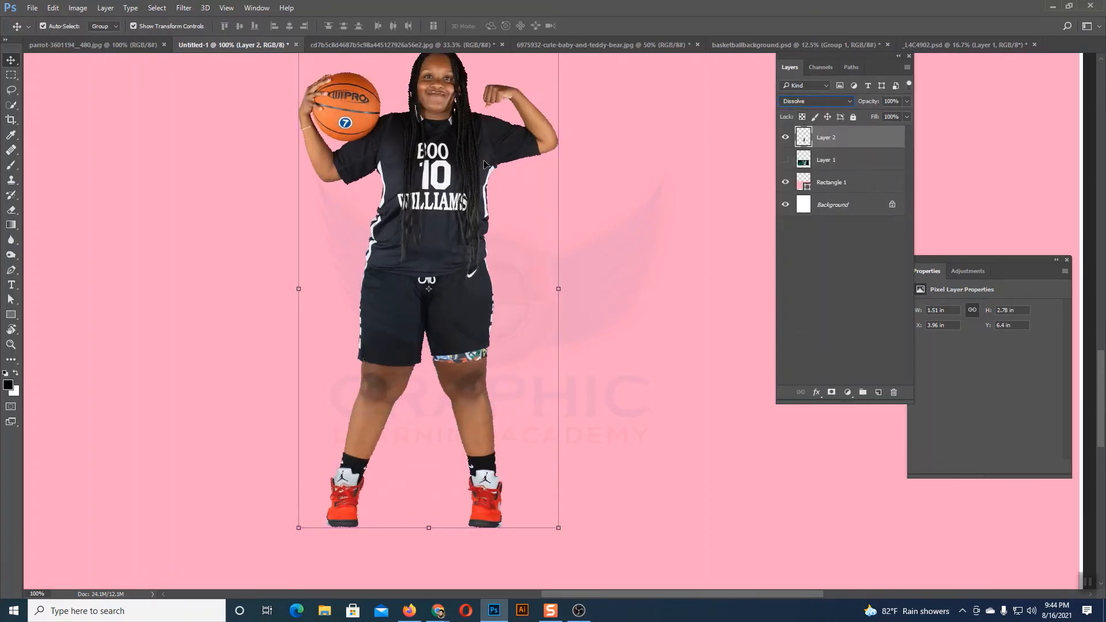
Set the basketball player layer's blend mode to Darken and bring the whole figure into view.
left_click(794, 107)
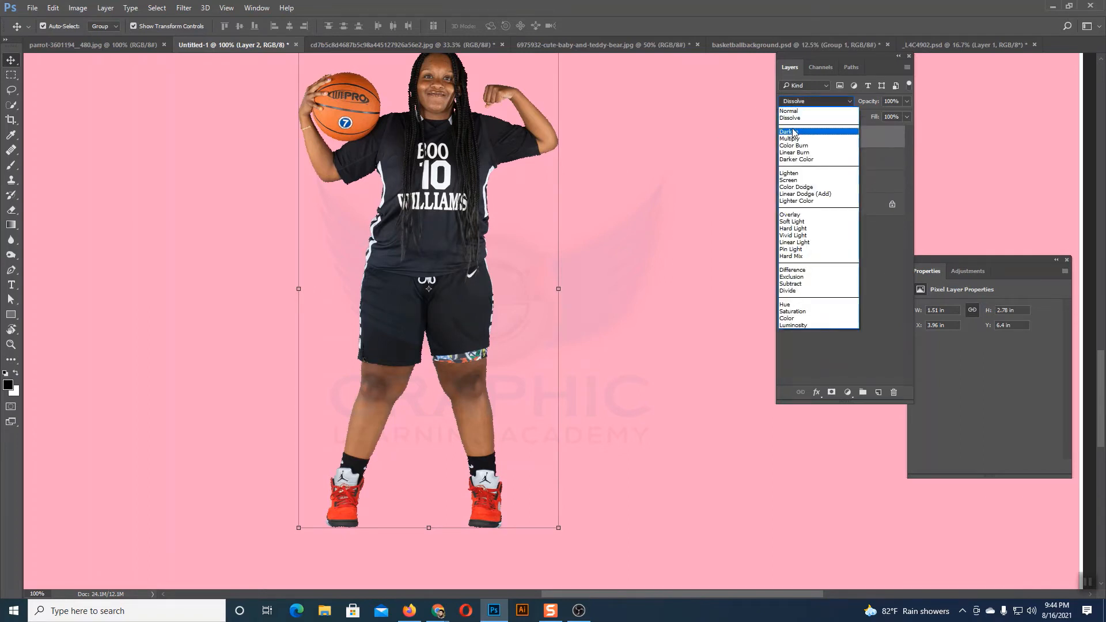
left_click(793, 132)
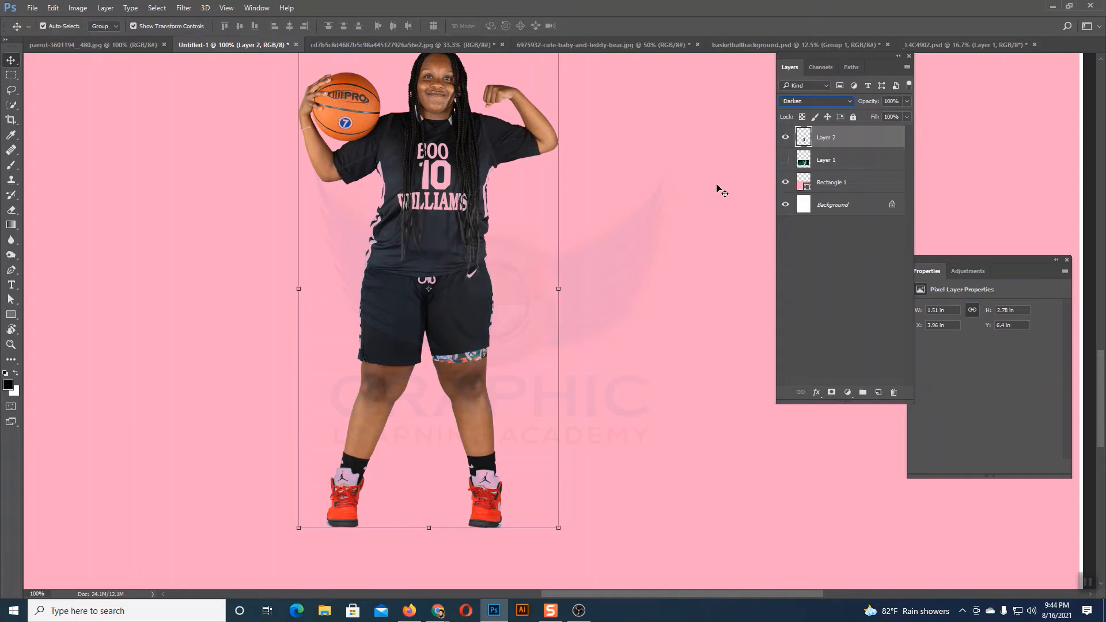
left_click_drag(702, 185, 716, 218)
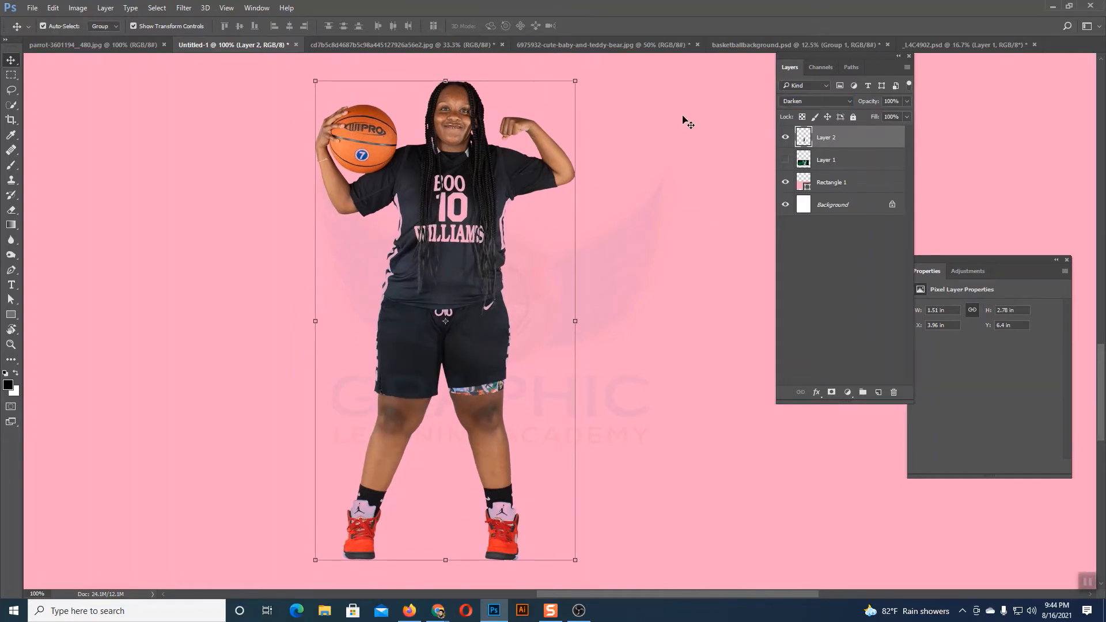
Try the Multiply blend mode on the basketball player layer at 66.7% zoom, followed by Color Burn.
key("ctrl+minus")
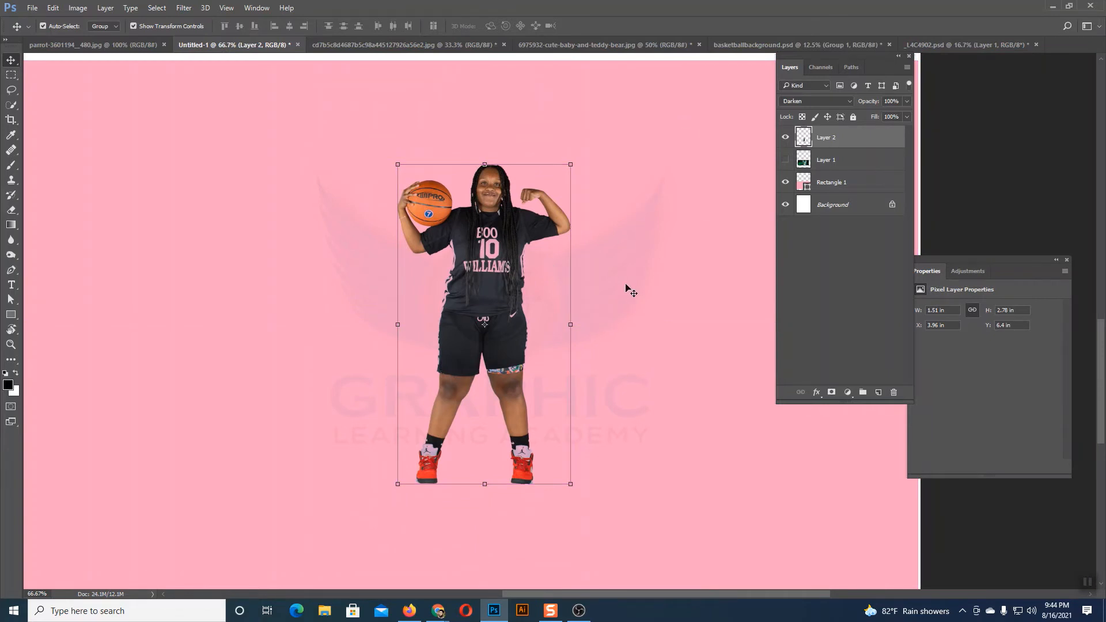
left_click(568, 314)
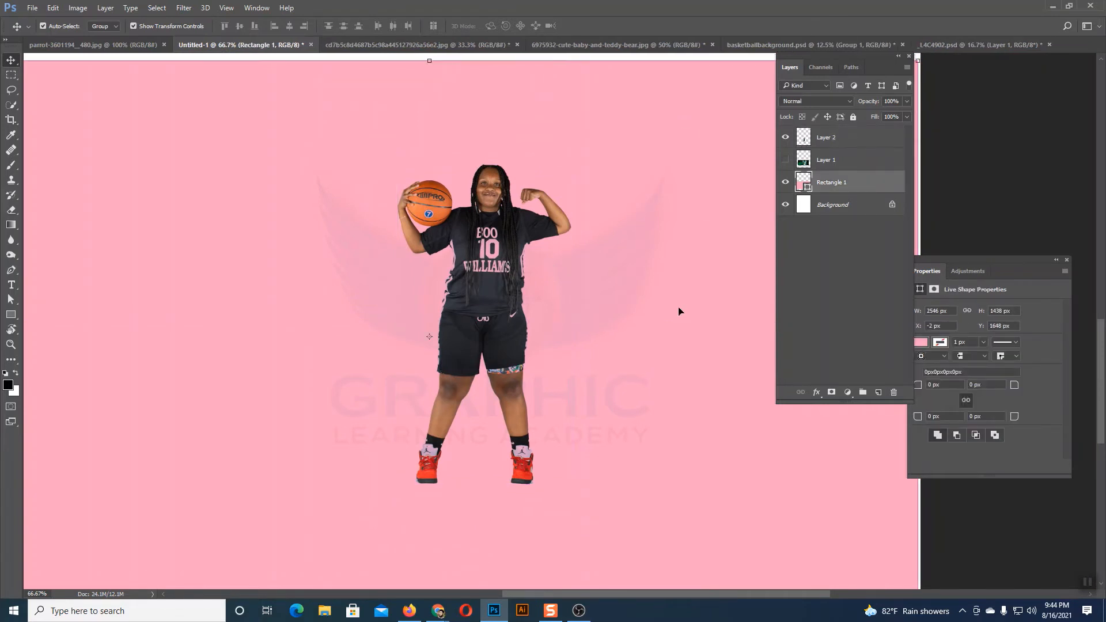
left_click(517, 284)
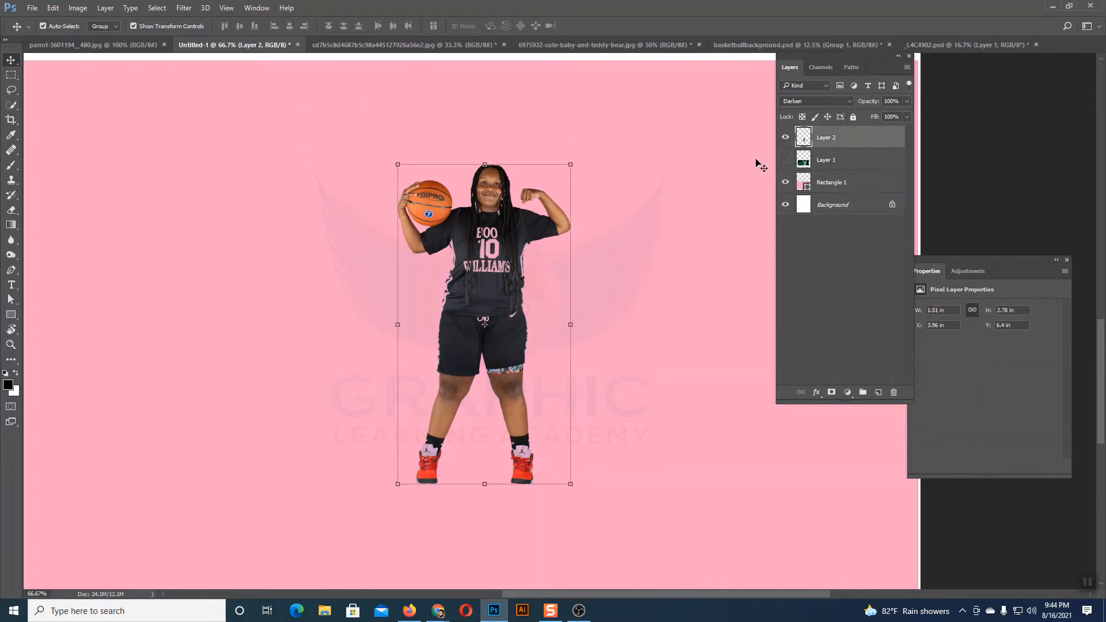
left_click(788, 101)
left_click(791, 138)
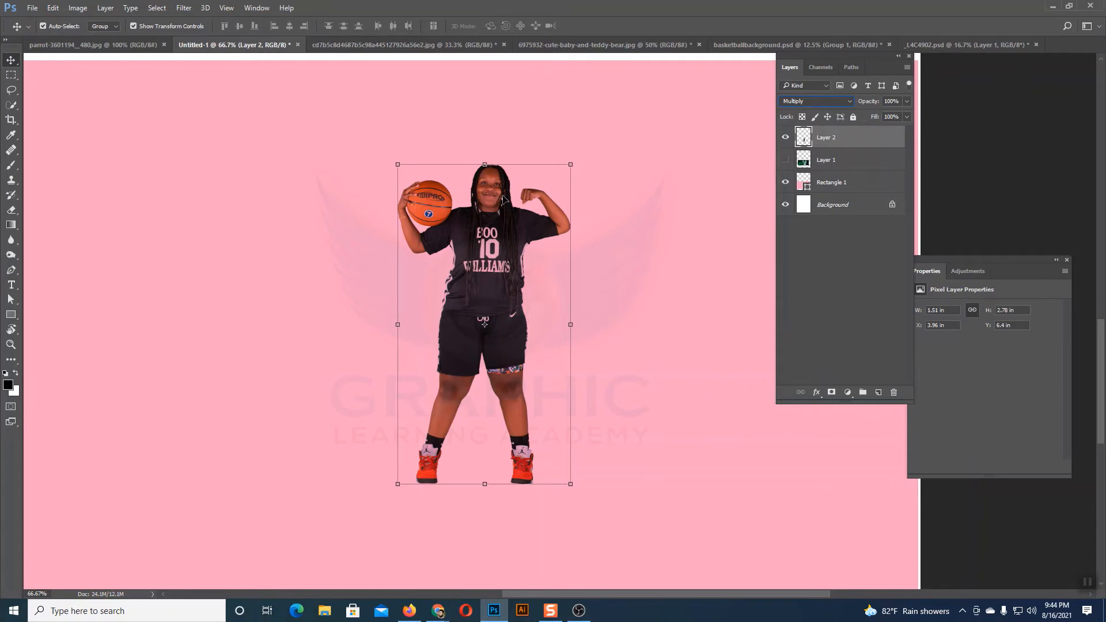
left_click(805, 99)
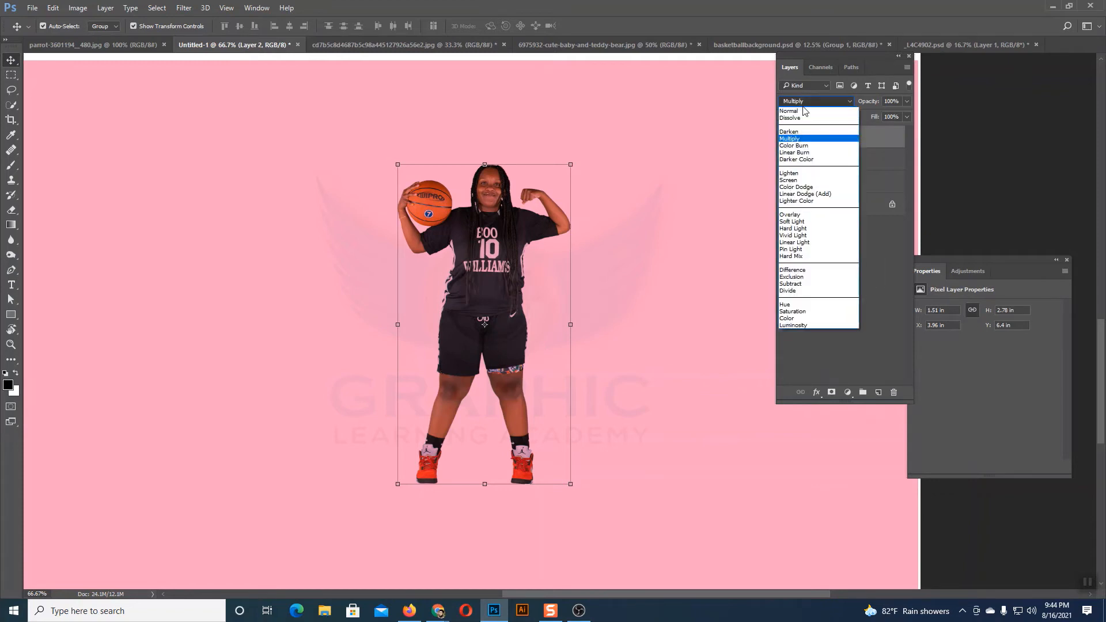
left_click(805, 144)
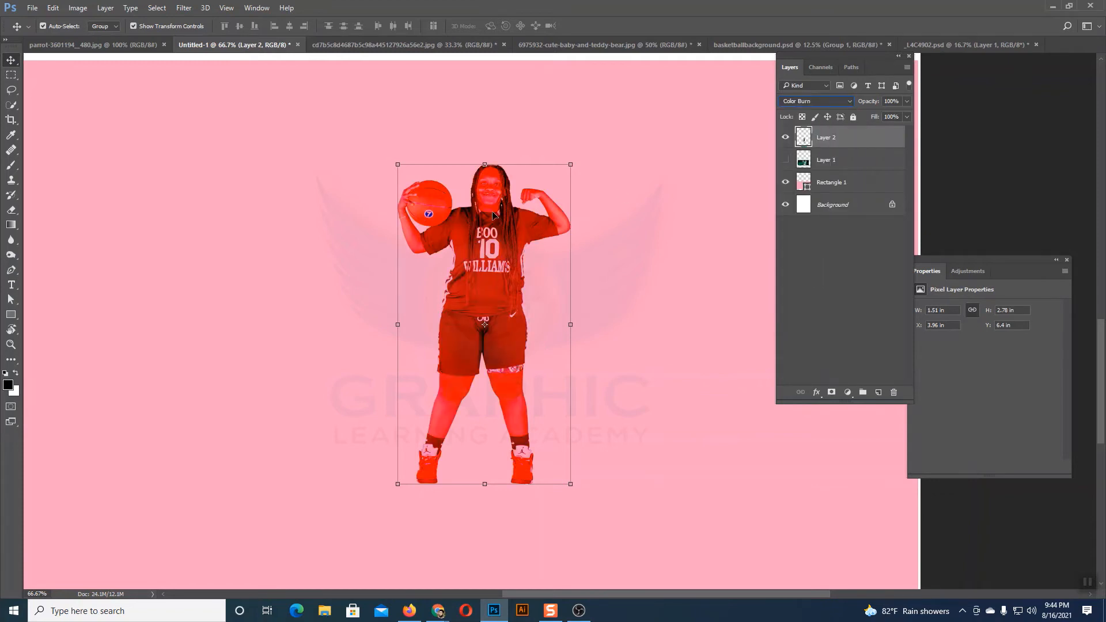
Try Linear Burn on the basketball player layer for comparison, ending on Darker Color.
left_click(815, 102)
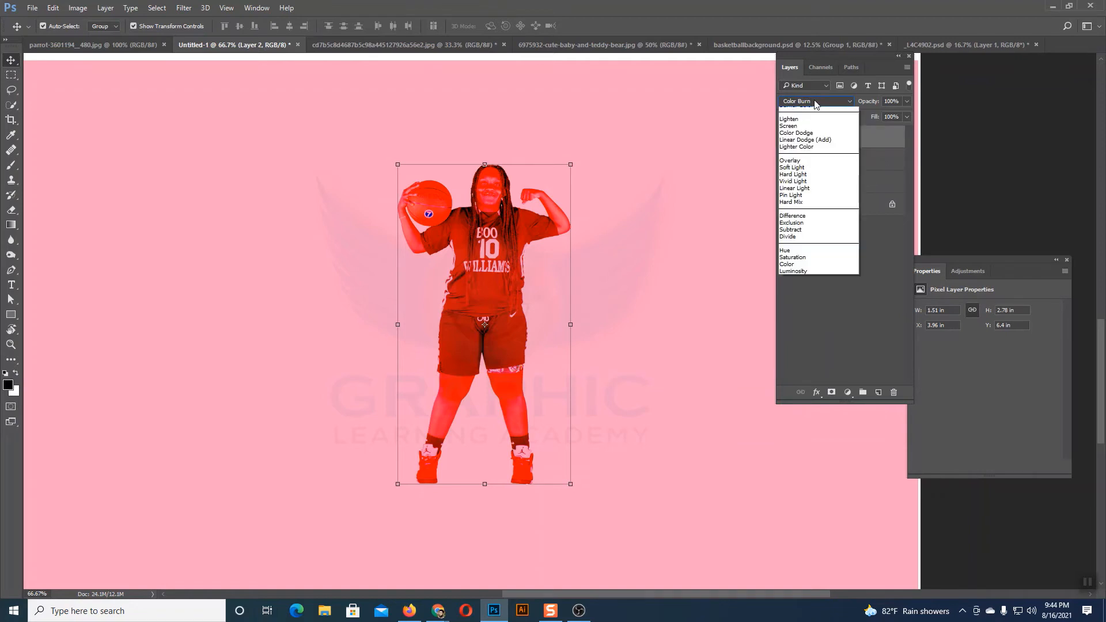
left_click(811, 152)
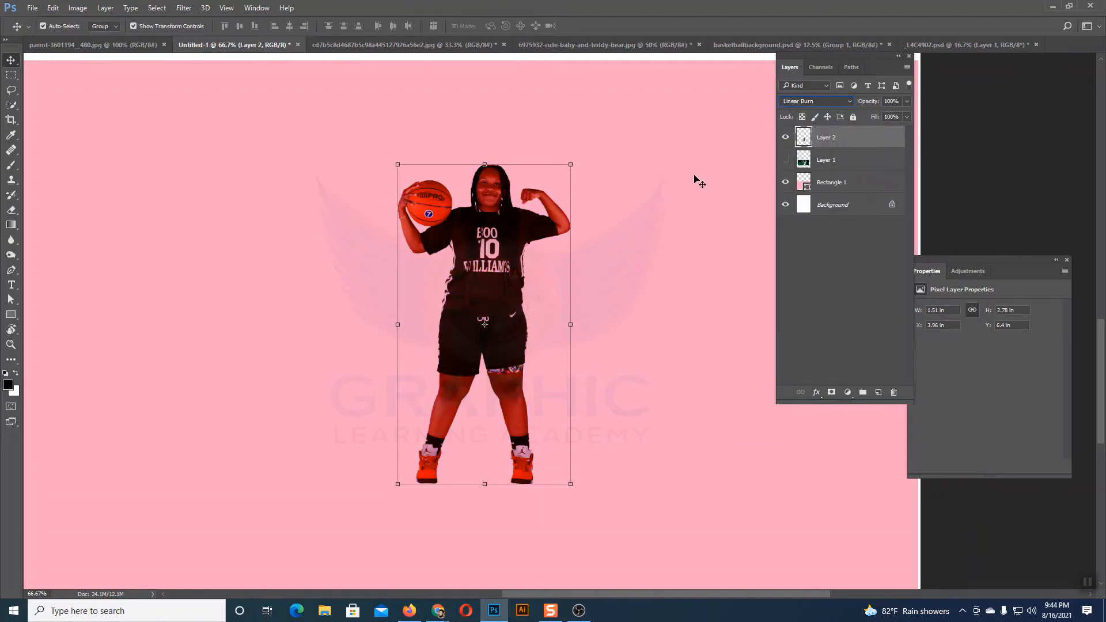
left_click(804, 103)
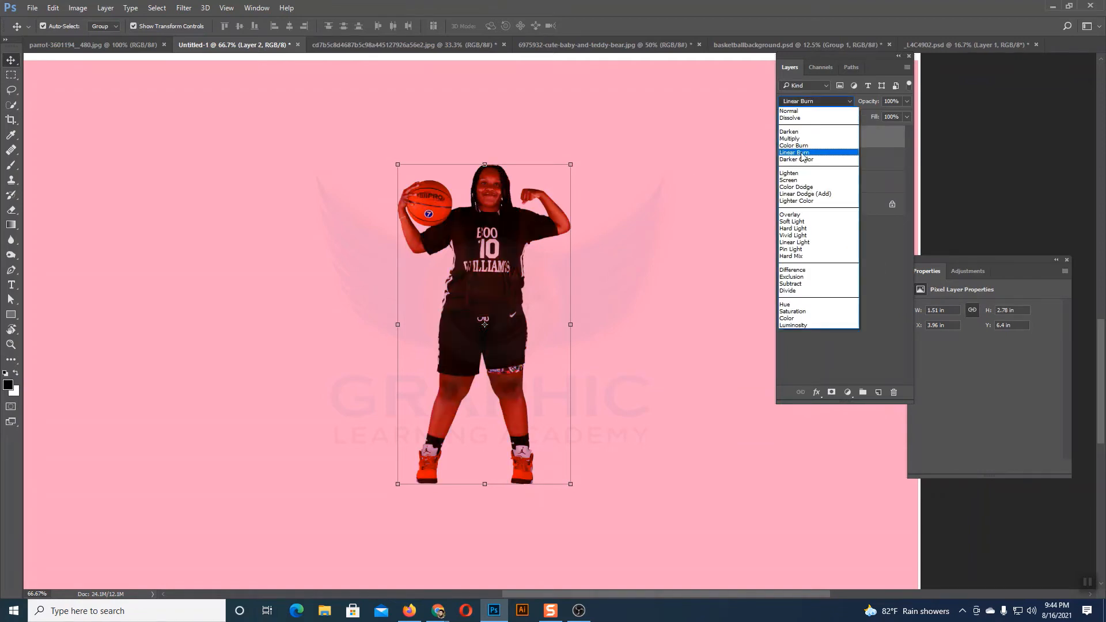
left_click(804, 160)
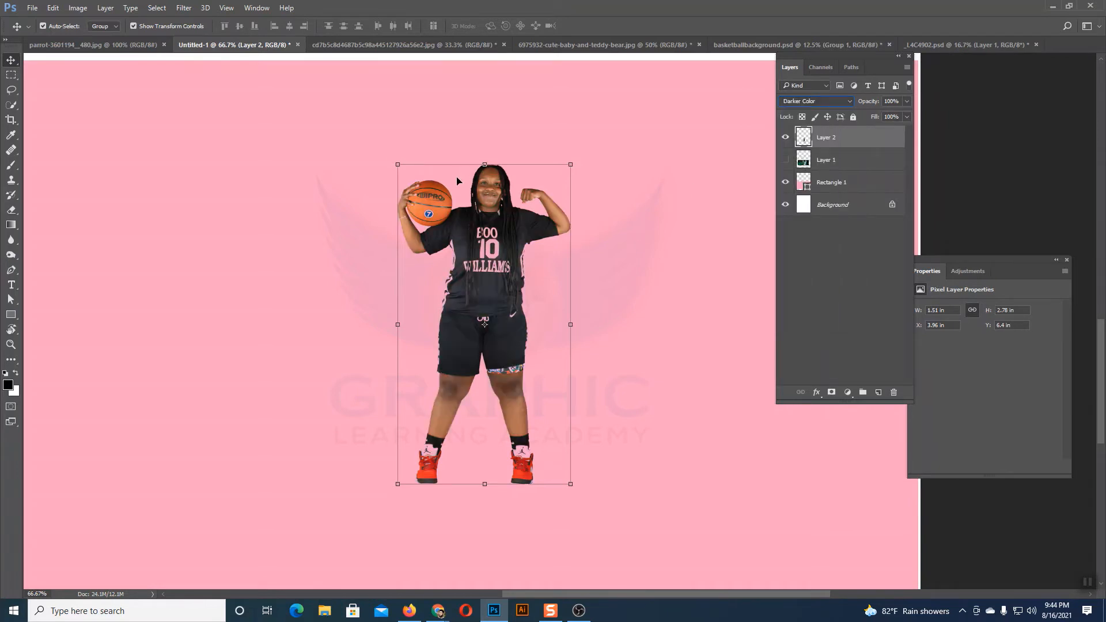
Cycle the basketball player layer through the lightening blend modes Lighten, Screen, Color Dodge and Linear Dodge (Add), ending on Lighter Color.
left_click(812, 103)
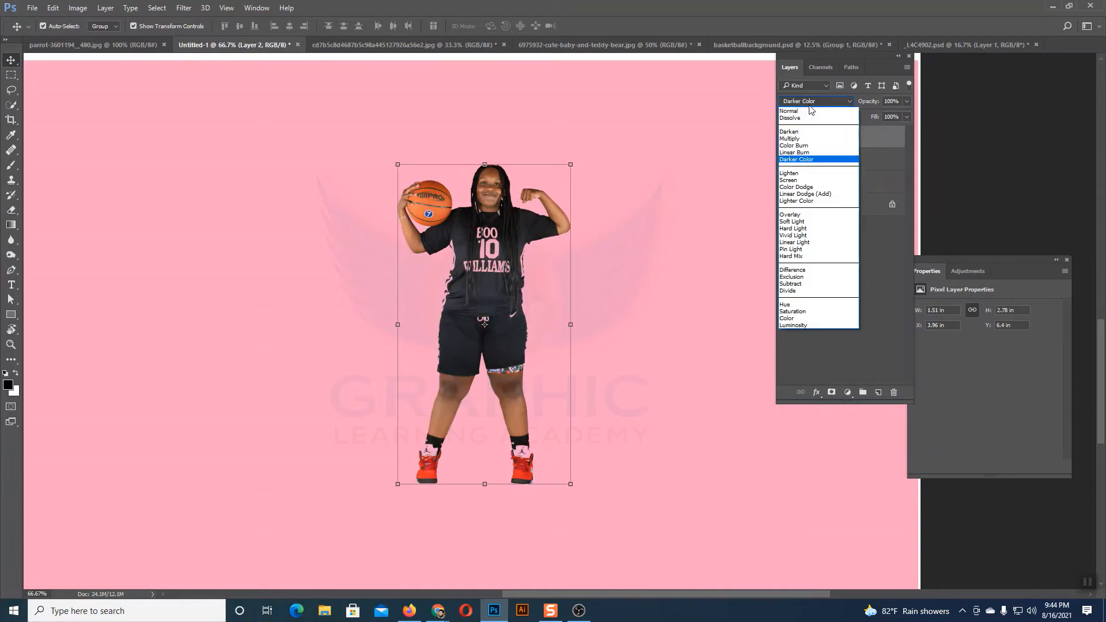
left_click(804, 174)
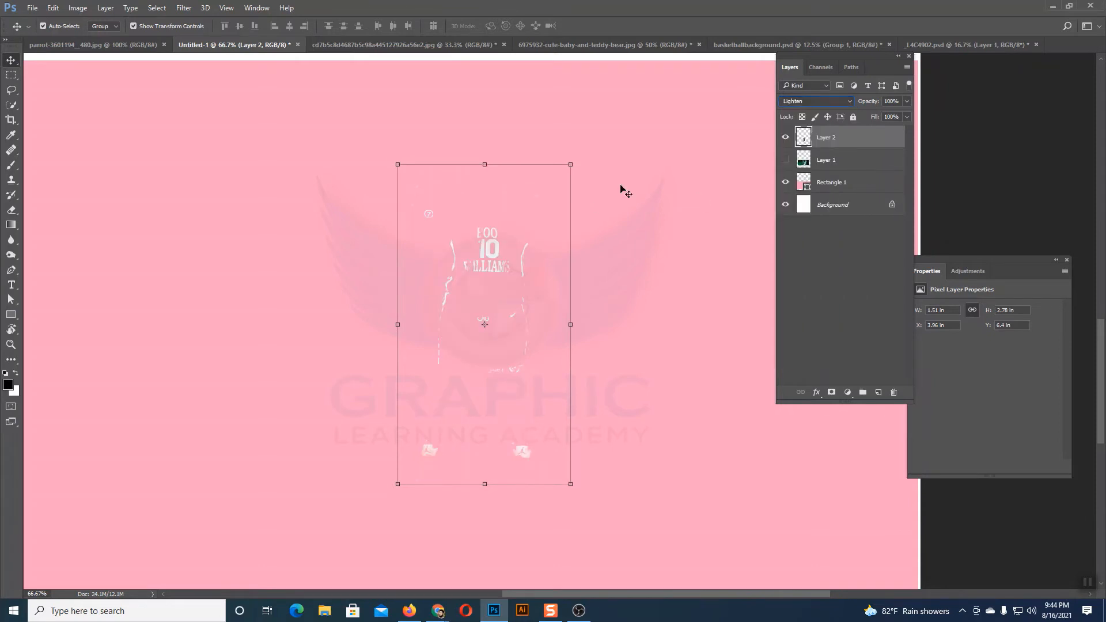
left_click(796, 102)
left_click(805, 180)
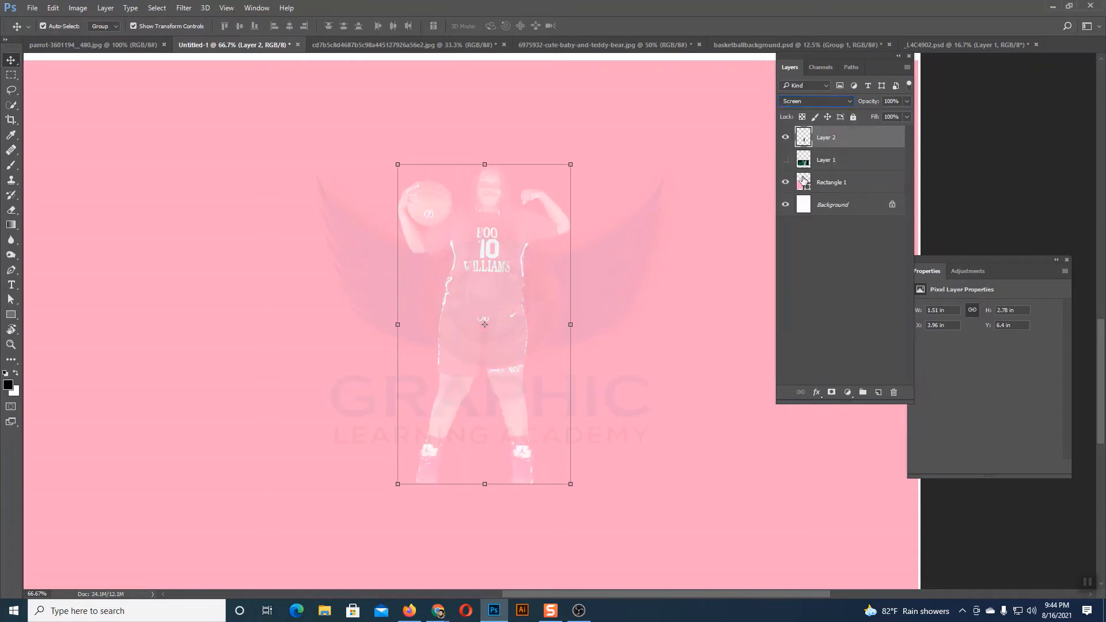
left_click(785, 102)
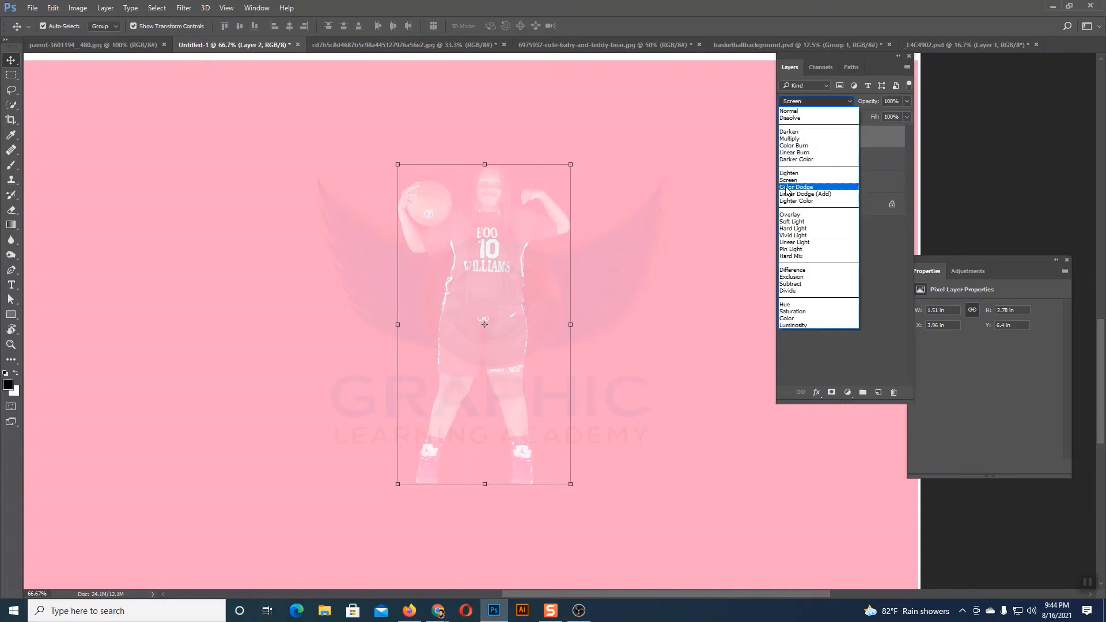
left_click(787, 188)
left_click(814, 103)
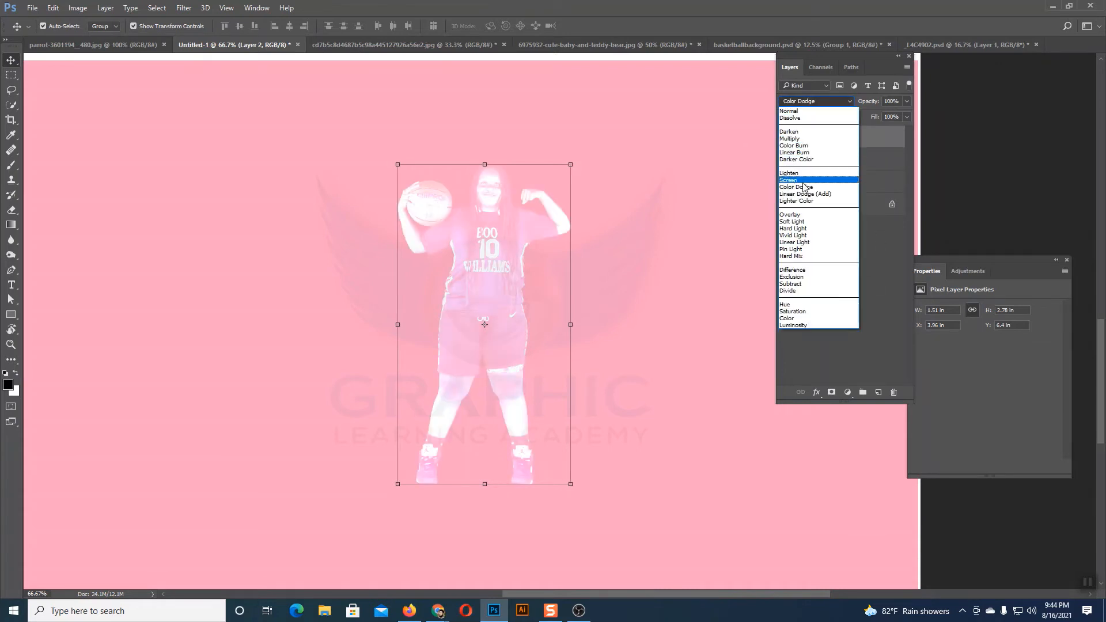
left_click(806, 194)
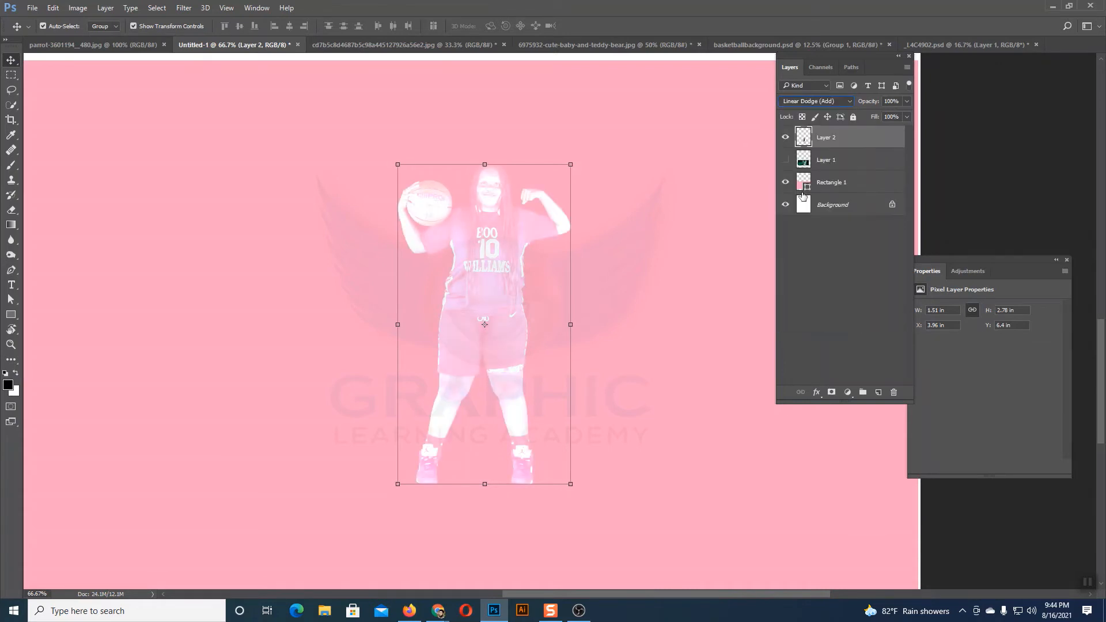
left_click(817, 102)
left_click(802, 202)
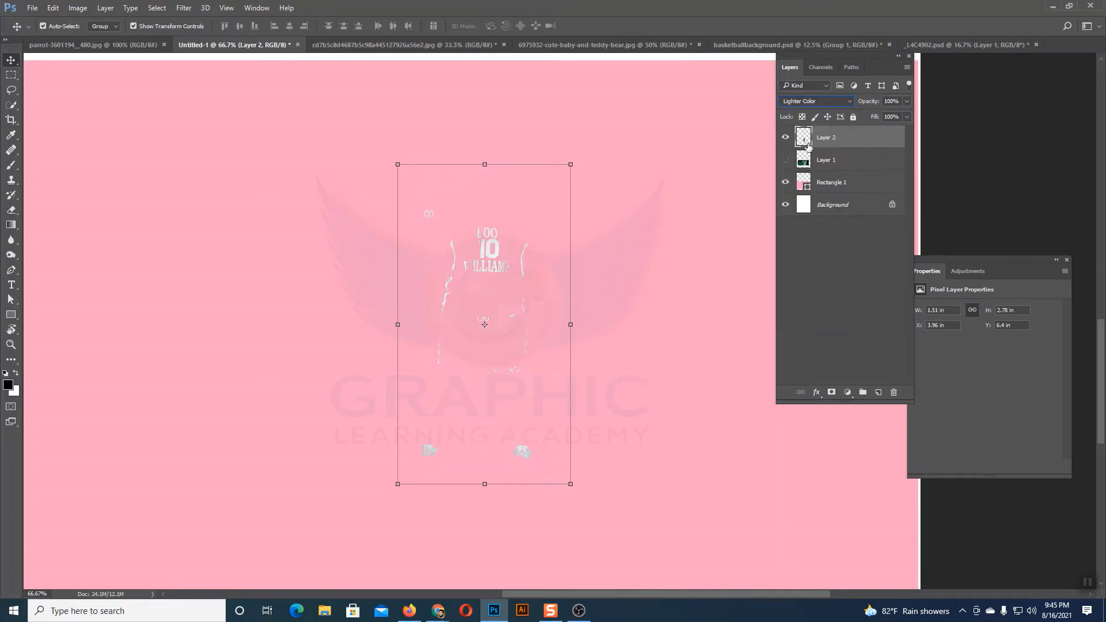
Compare the Overlay and Soft Light blend modes on the basketball player layer, ending on Hard Light.
left_click(812, 104)
left_click(797, 216)
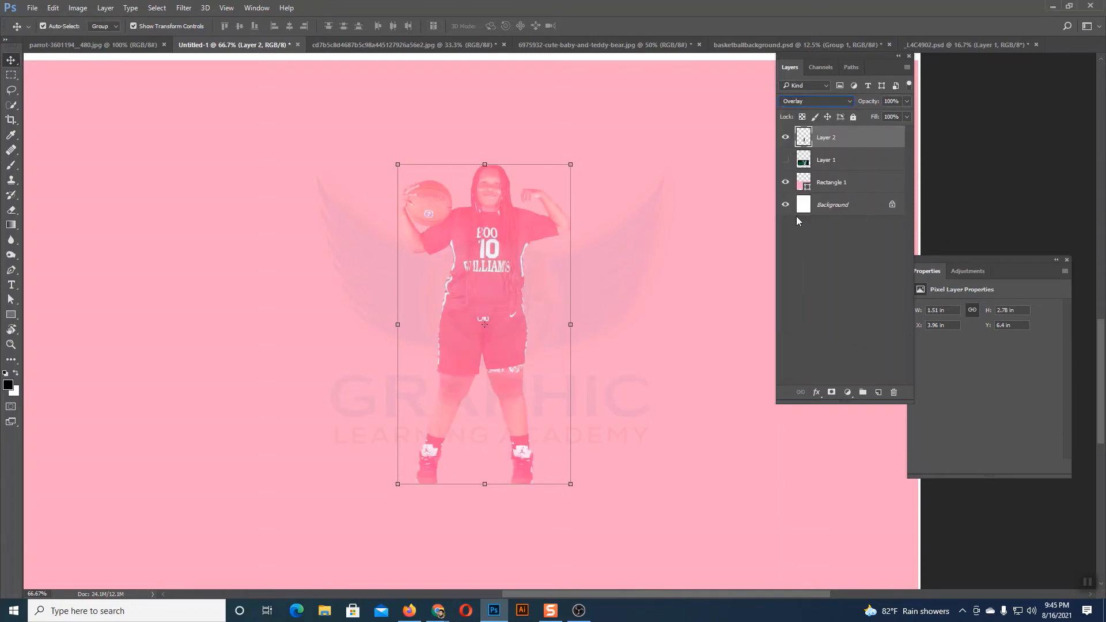
left_click(814, 104)
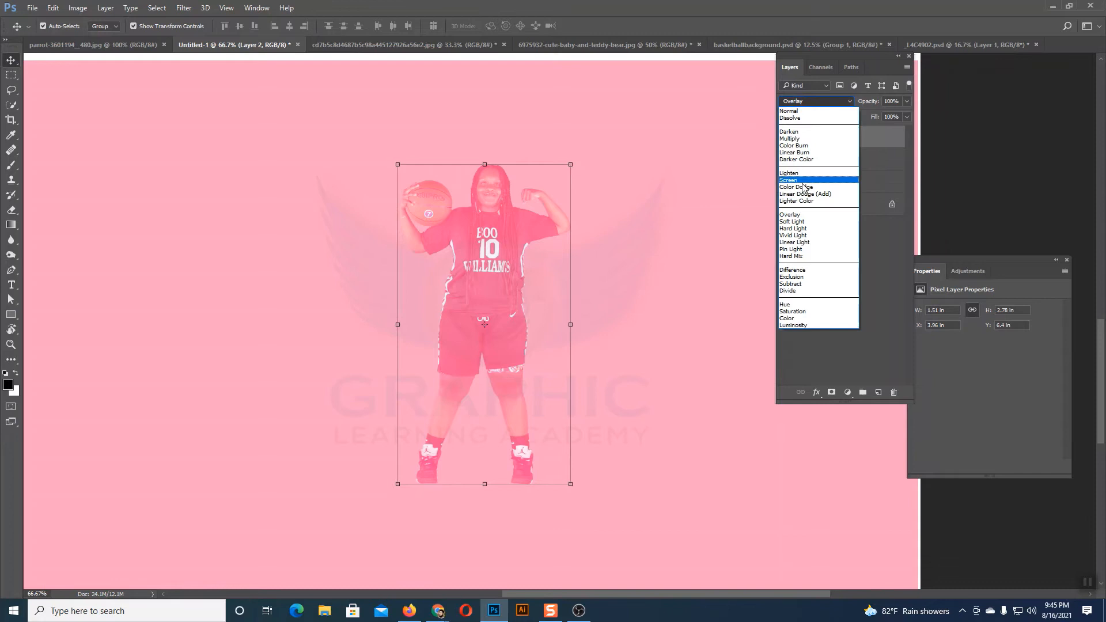
left_click(793, 222)
left_click(806, 103)
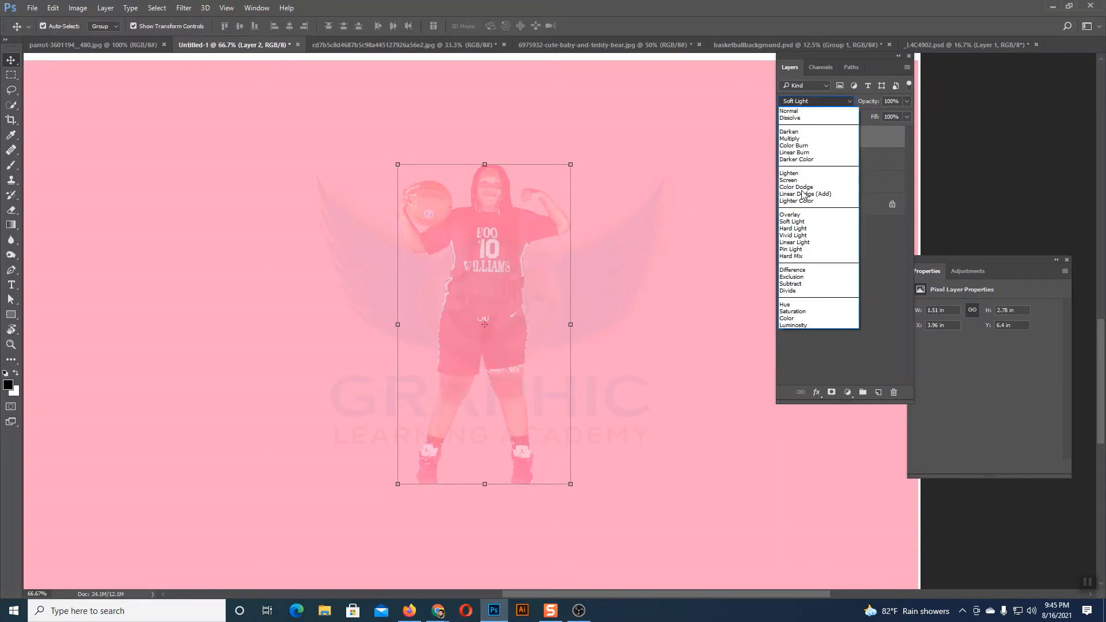
left_click(796, 228)
Compare Vivid Light and Linear Light on the basketball player layer, ending on Pin Light.
left_click(816, 104)
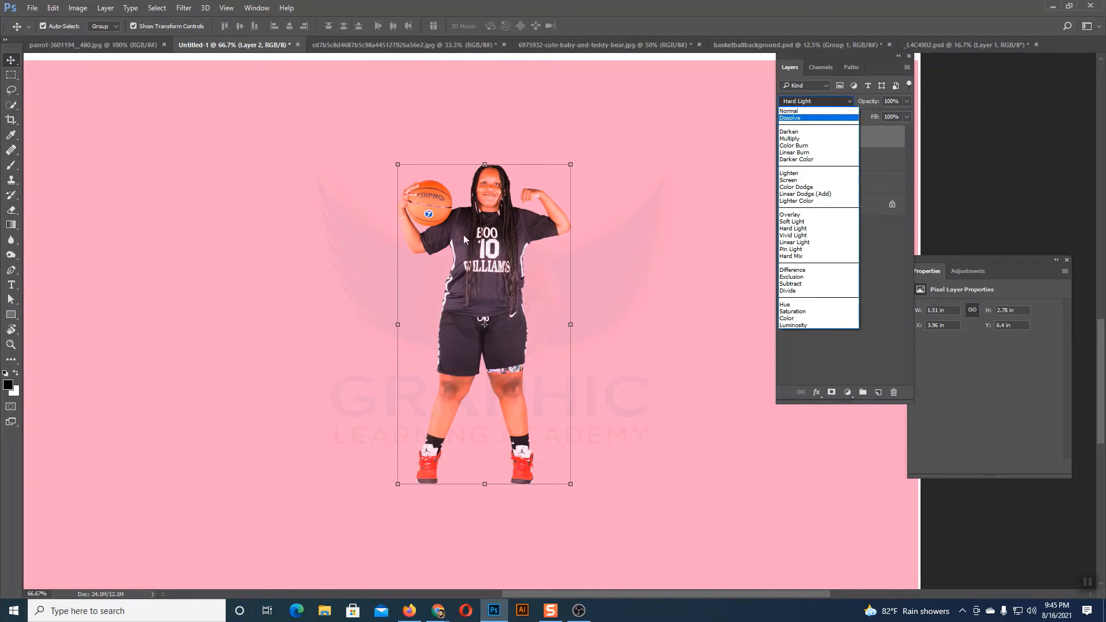
left_click(823, 236)
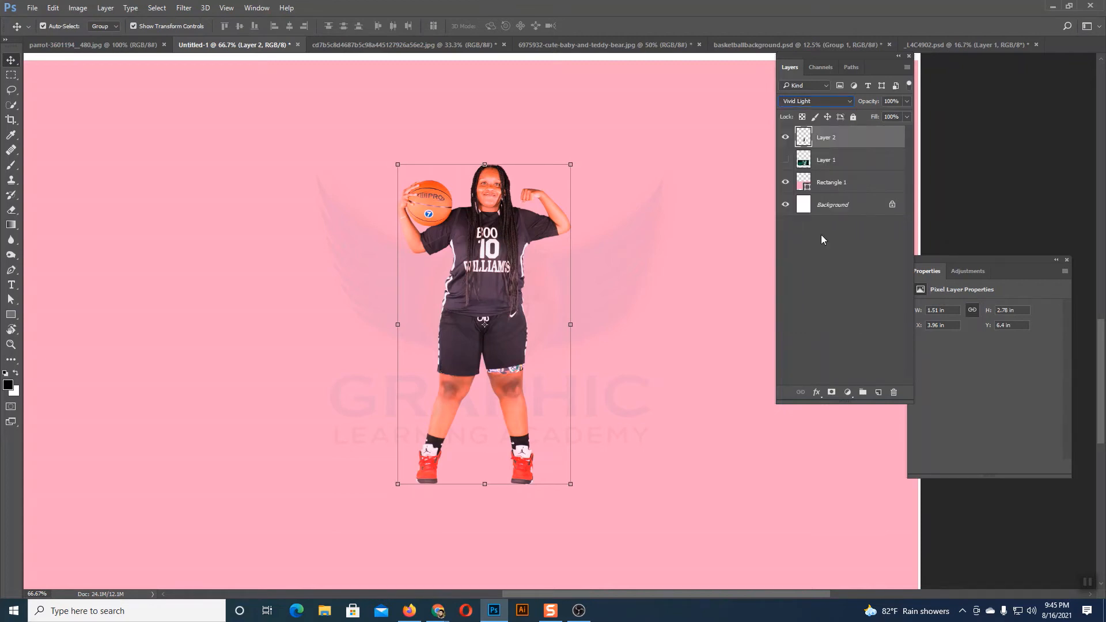
left_click(807, 103)
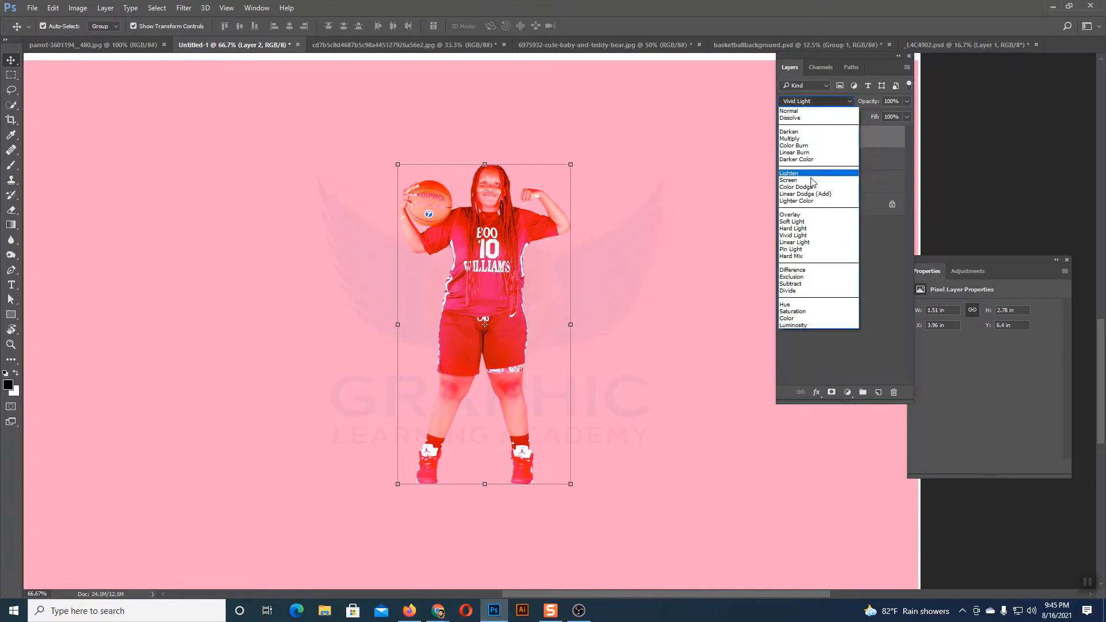
left_click(816, 242)
left_click(817, 102)
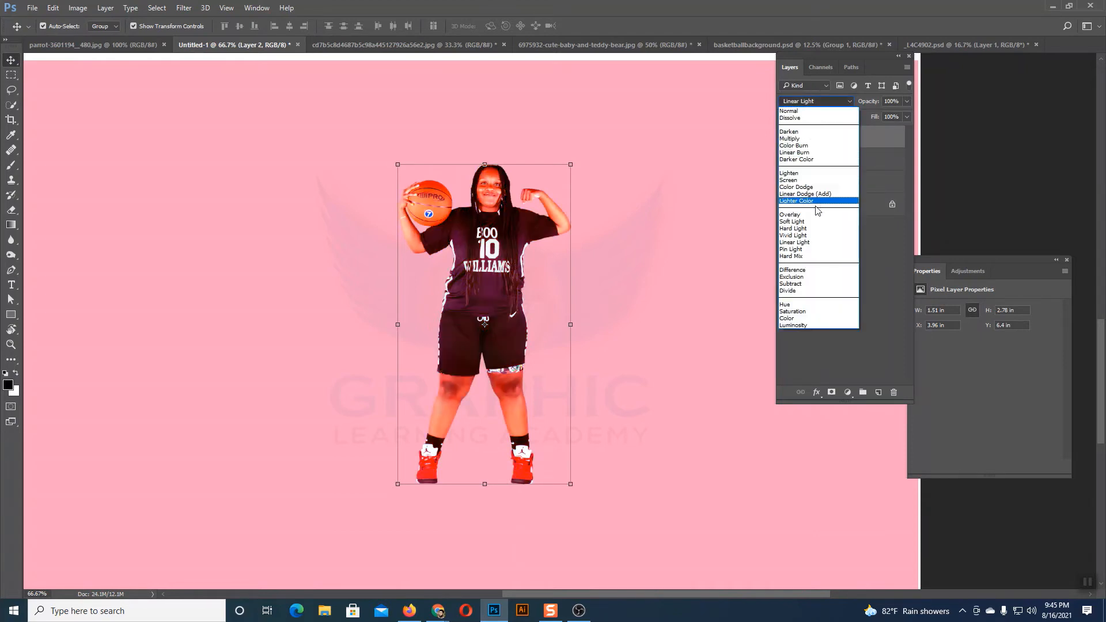
left_click(818, 249)
Step the basketball player layer through the Difference and Subtract blend modes, ending on Luminosity.
left_click(802, 103)
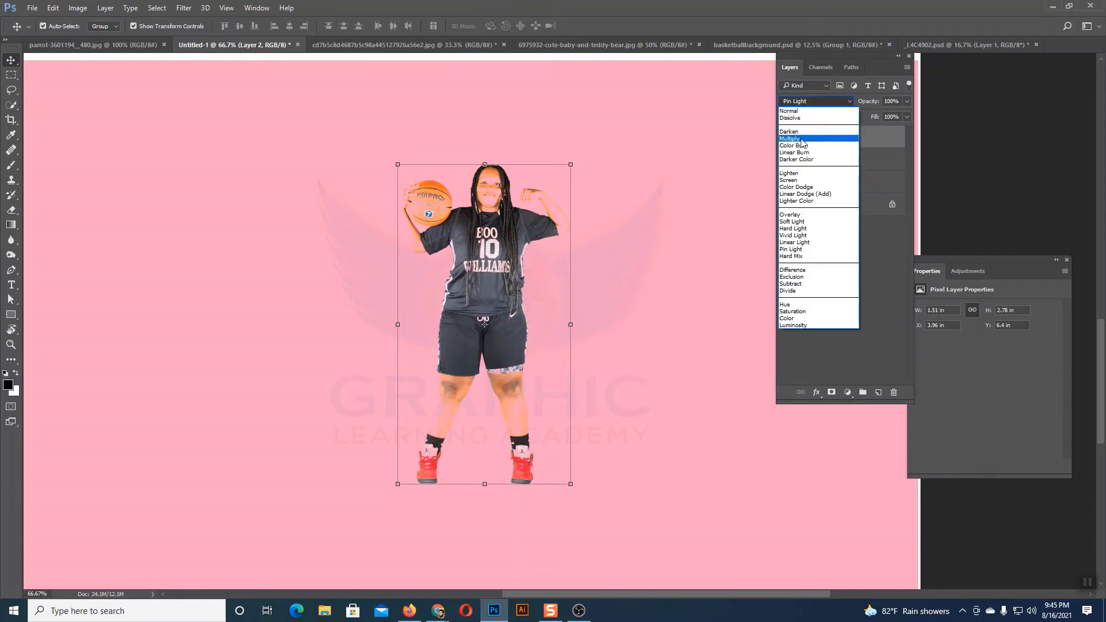
left_click(812, 270)
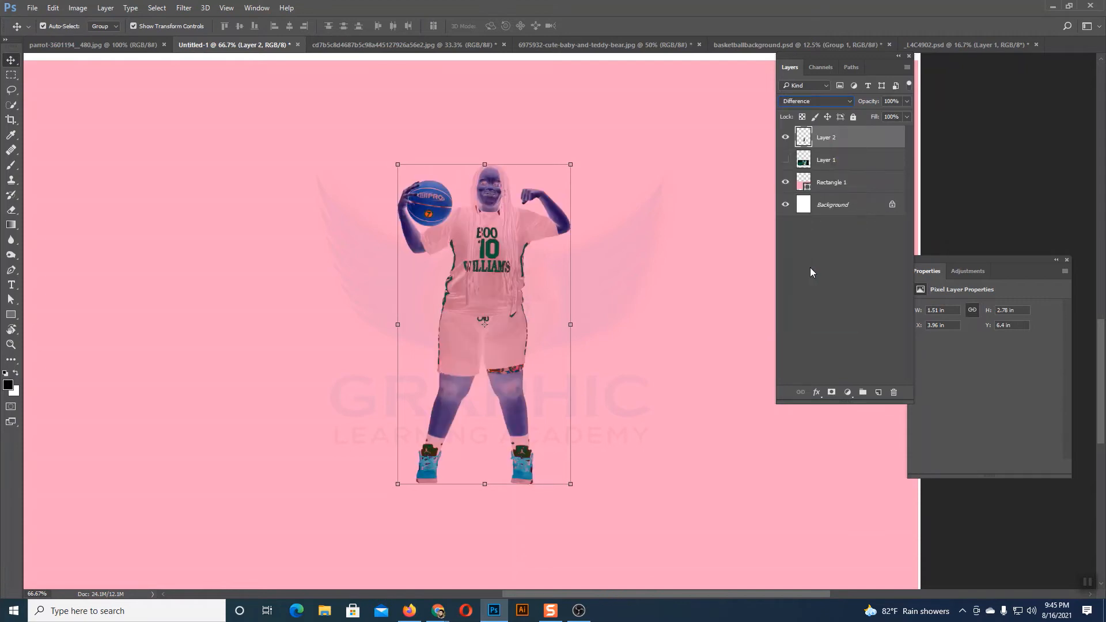
scroll(802, 102, "down", 2)
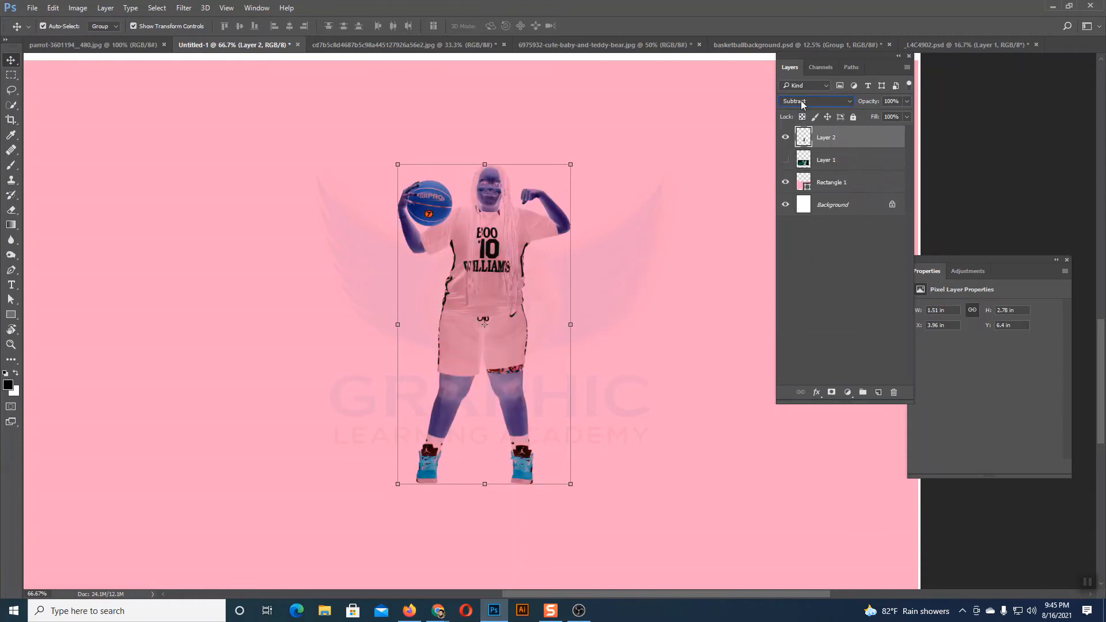
scroll(802, 103, "down", 3)
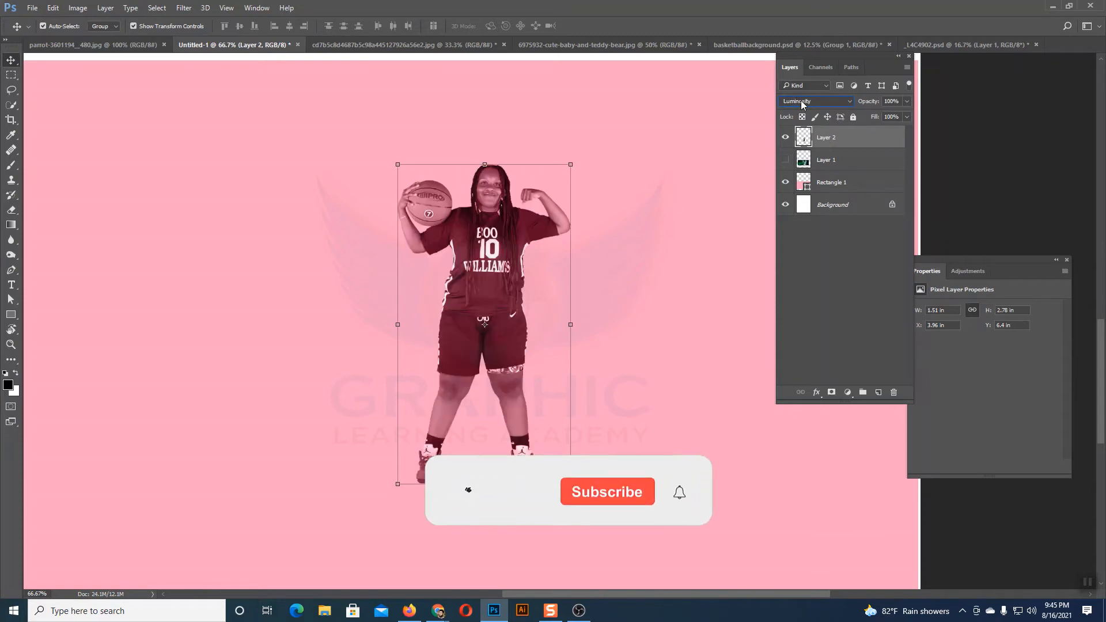
Deselect the basketball player layer, hide it to view the pink rectangle alone, and show it again.
left_click(828, 273)
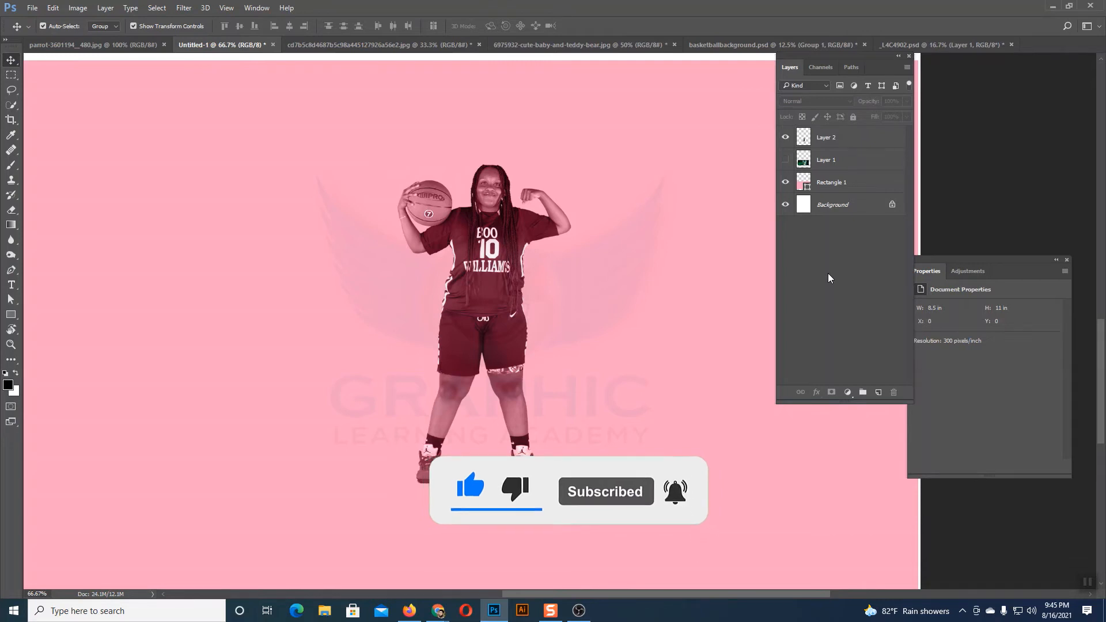
left_click(785, 137)
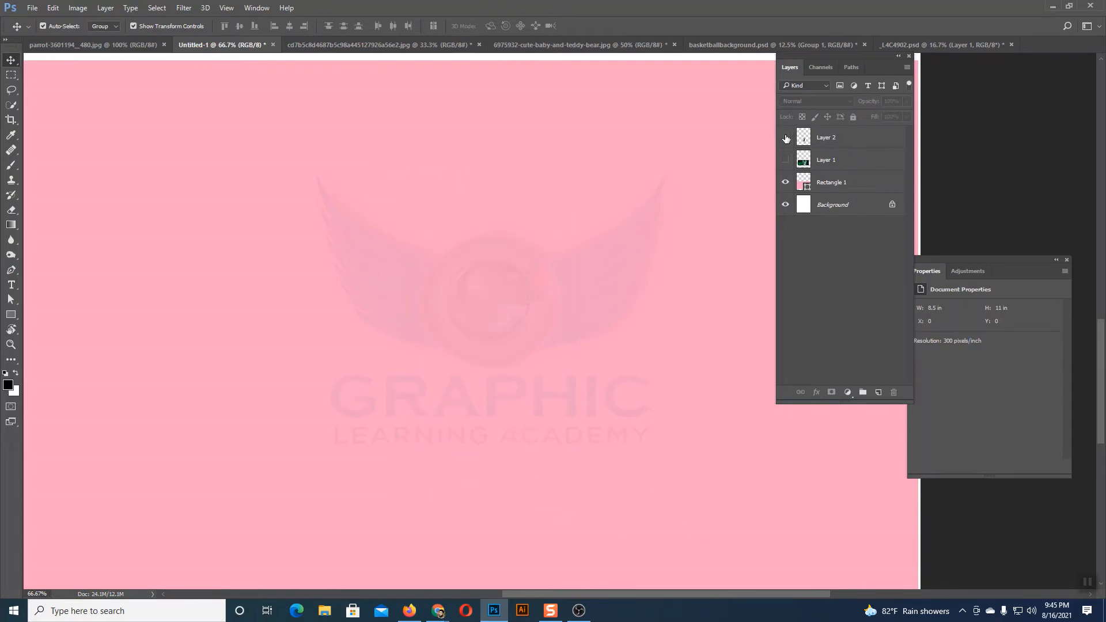
left_click(786, 137)
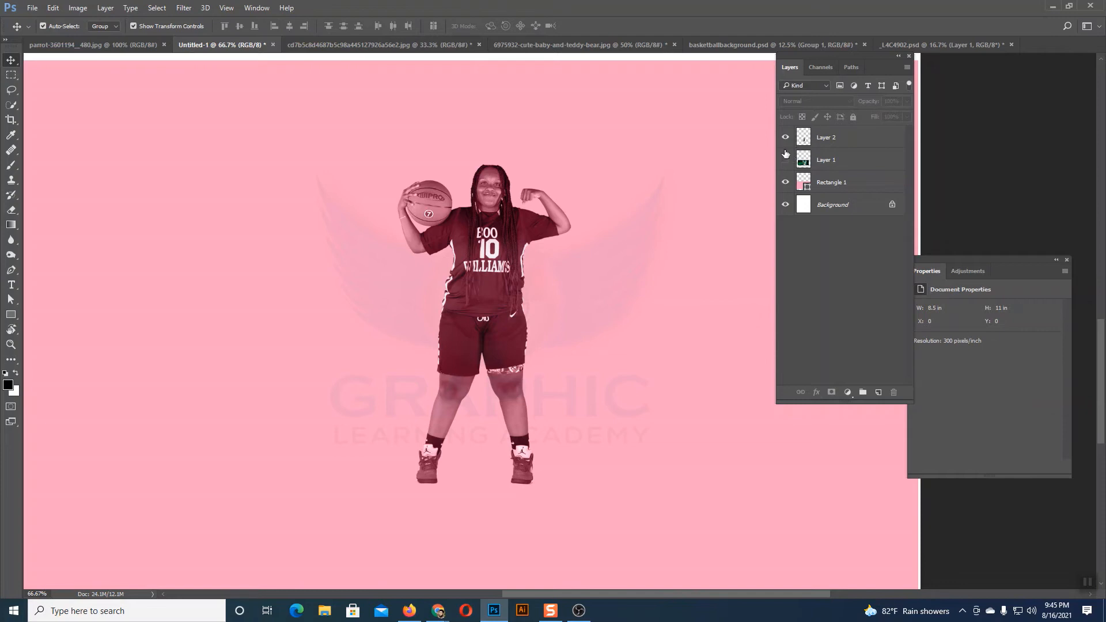
Reset the basketball player layer's blend mode to Normal and view it at 100% zoom.
left_click(812, 138)
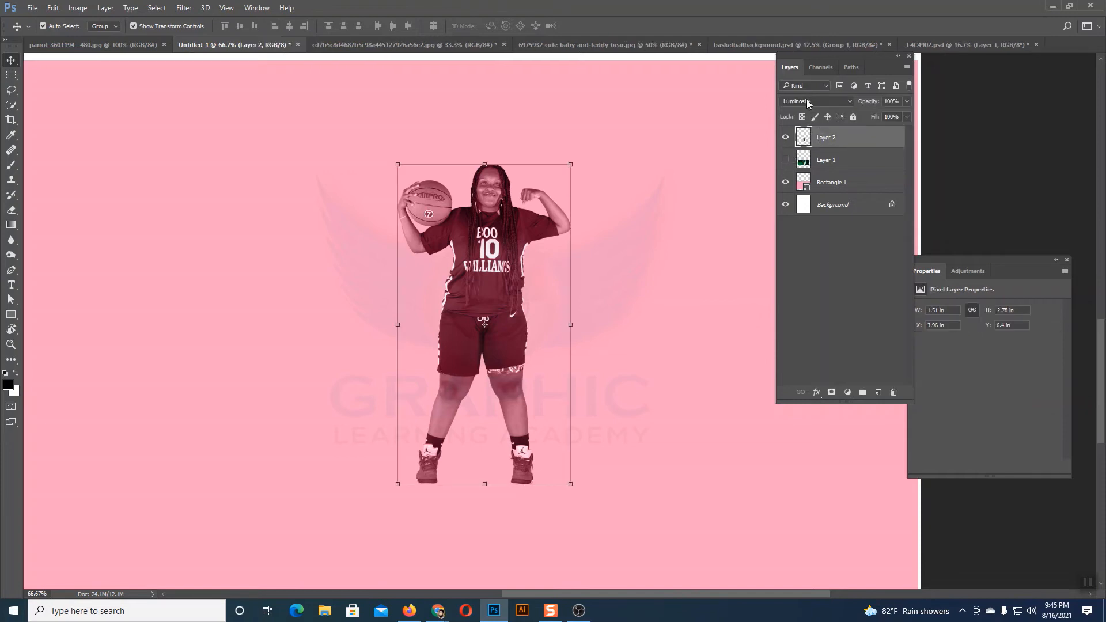
left_click(807, 102)
left_click(809, 111)
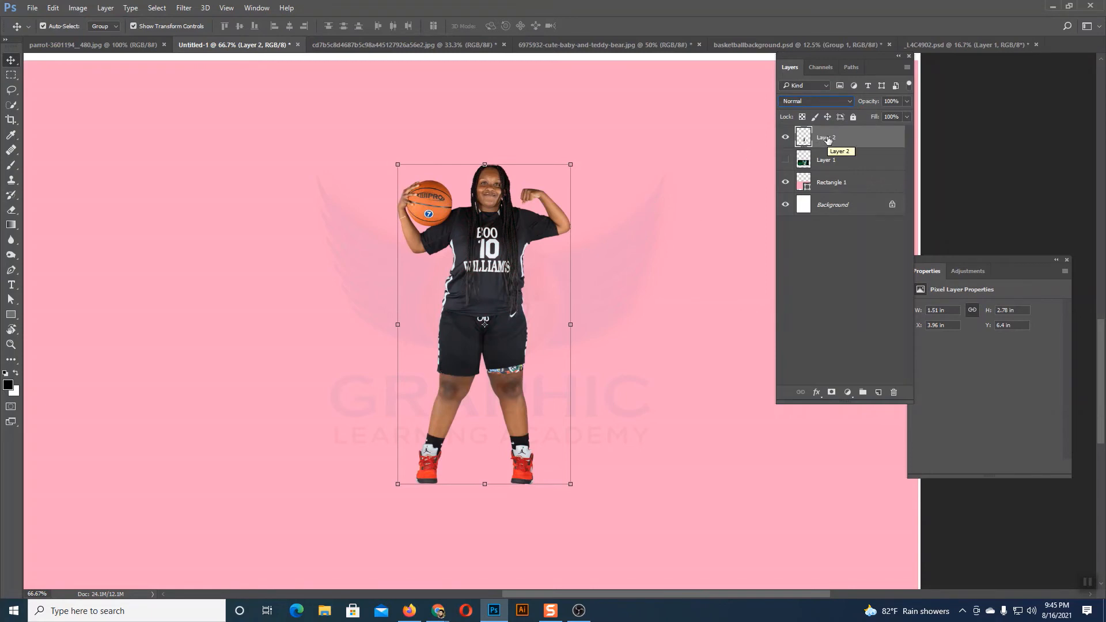
key("ctrl+plus")
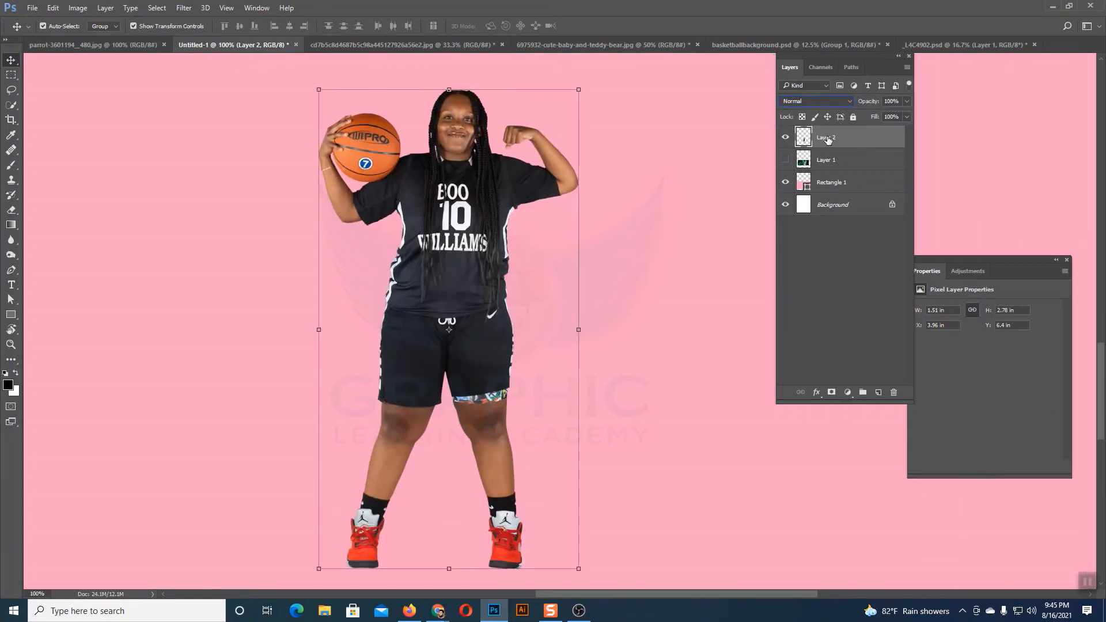
Switch to the _L4C4902.psd document with the player on a black background.
left_click(957, 45)
scroll(672, 259, "down", 1)
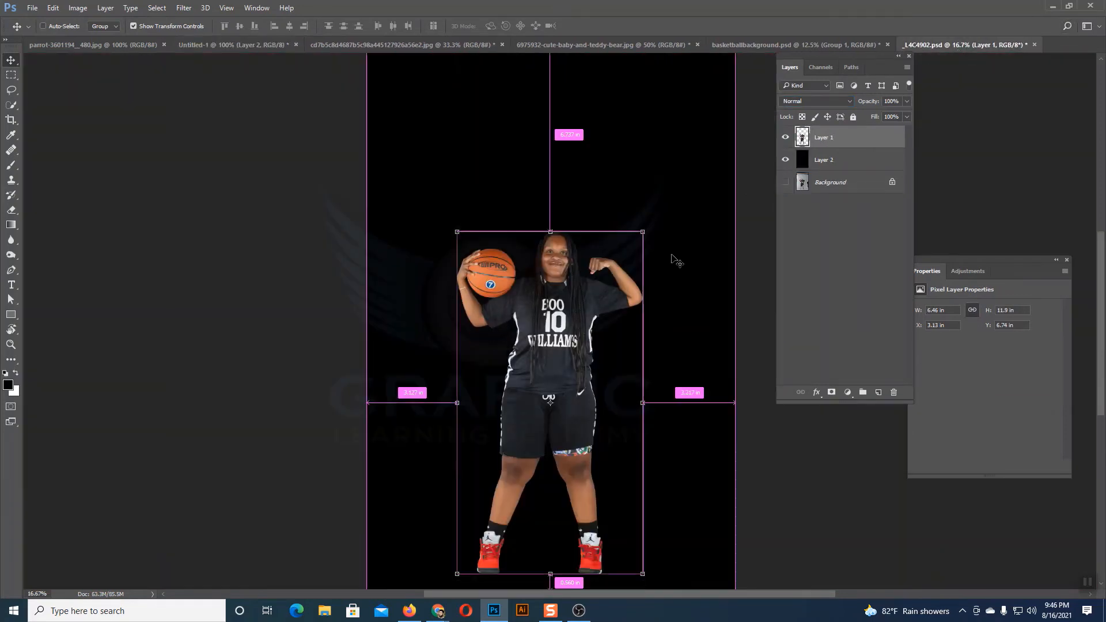
Examine the player's face and the colored fingernails on the hand holding the basketball, up to 300% zoom.
key("ctrl+plus")
key("ctrl+plus")
key("ctrl+plus")
key("ctrl+plus")
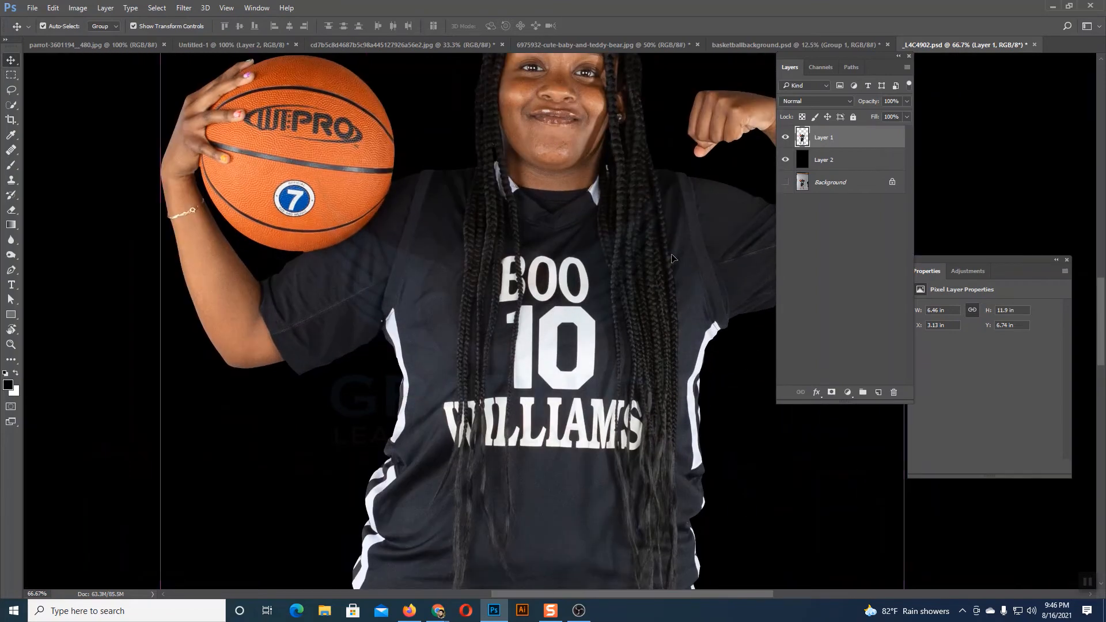
left_click_drag(582, 194, 656, 343)
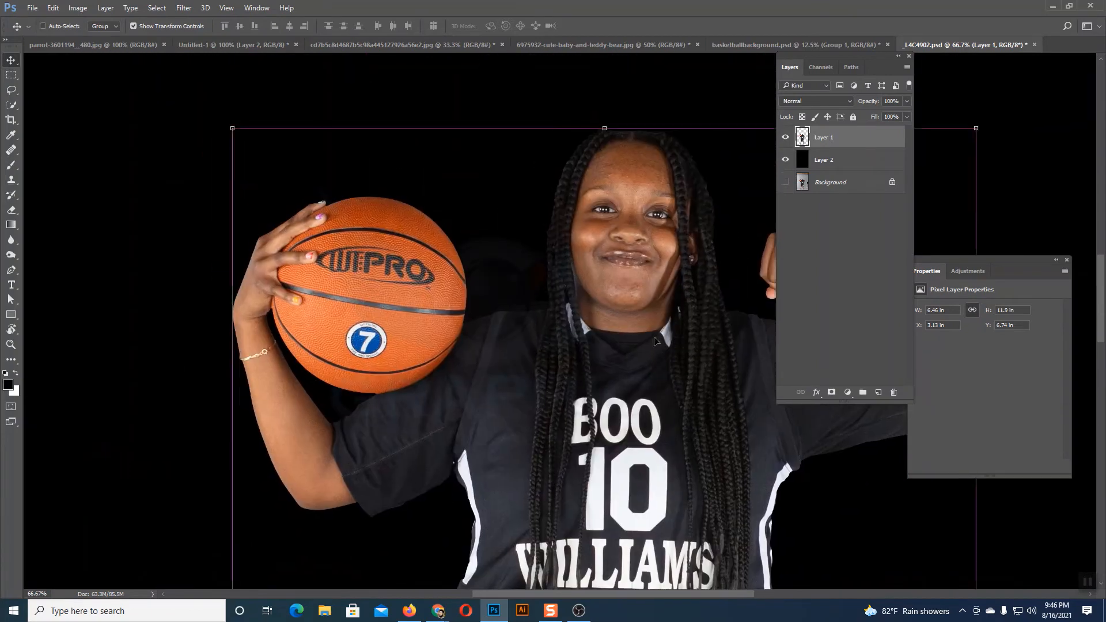
key("ctrl+plus")
scroll(642, 302, "up", 3)
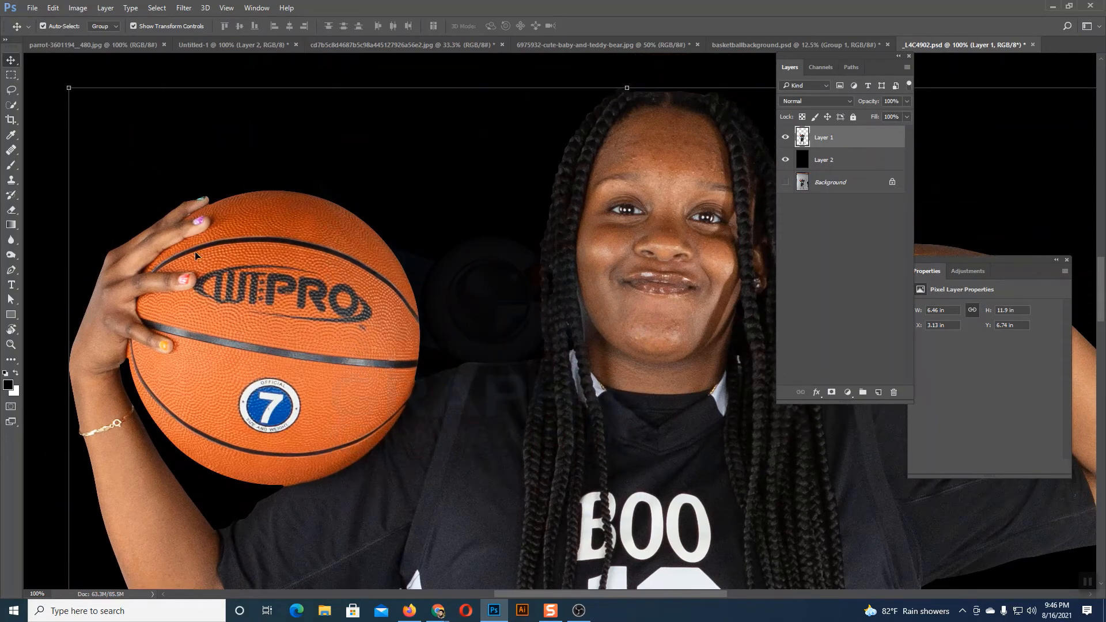
key("ctrl+plus")
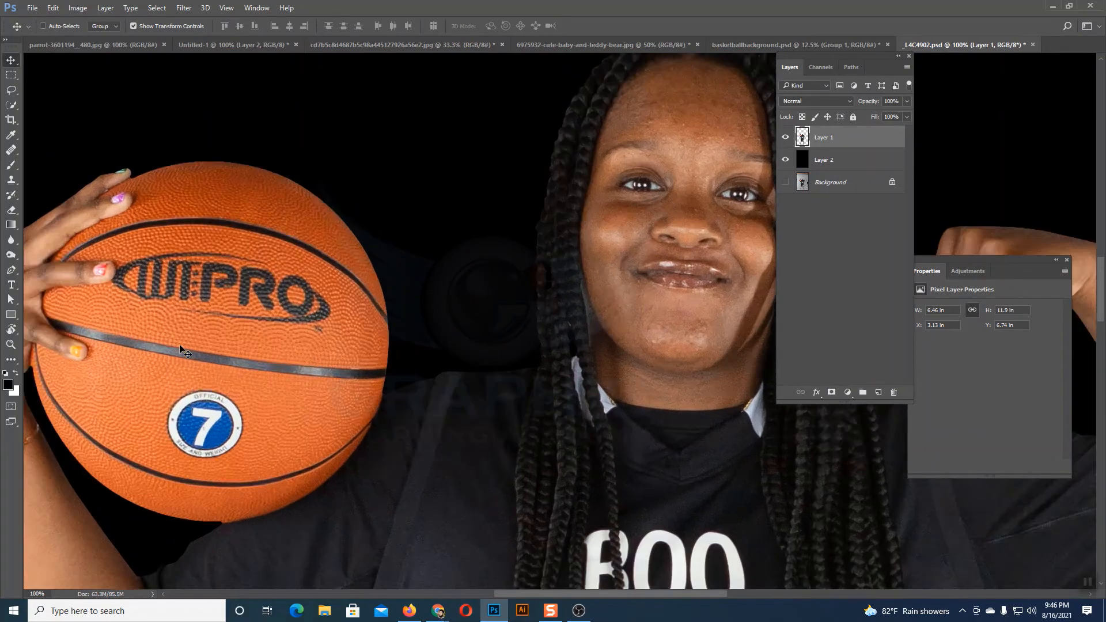
left_click_drag(288, 323, 495, 370)
key("ctrl+plus")
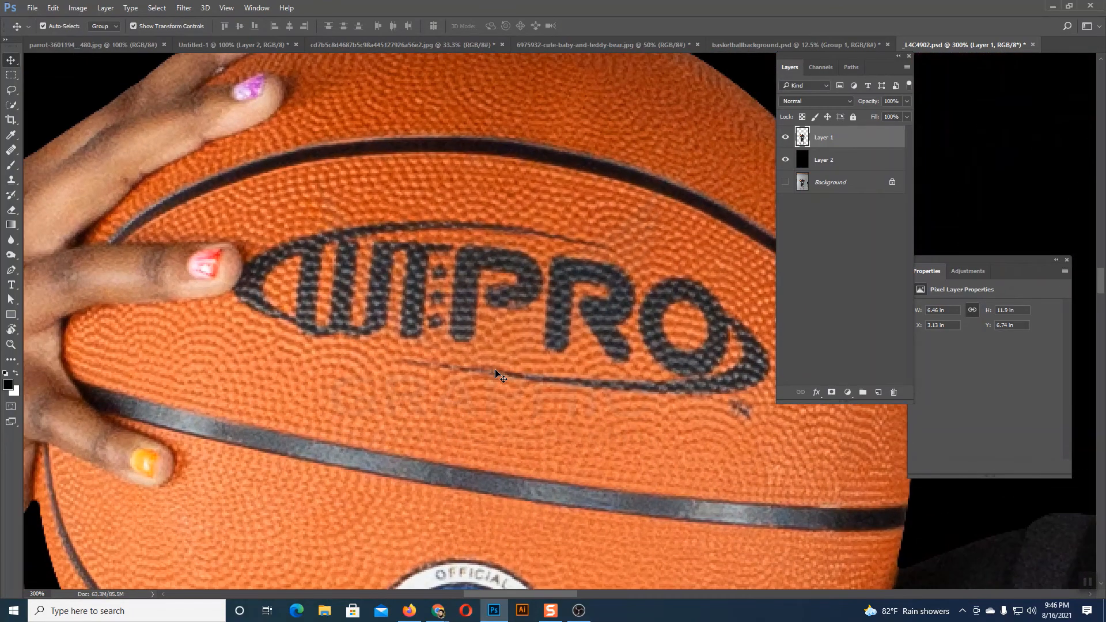
scroll(495, 373, "up", 2)
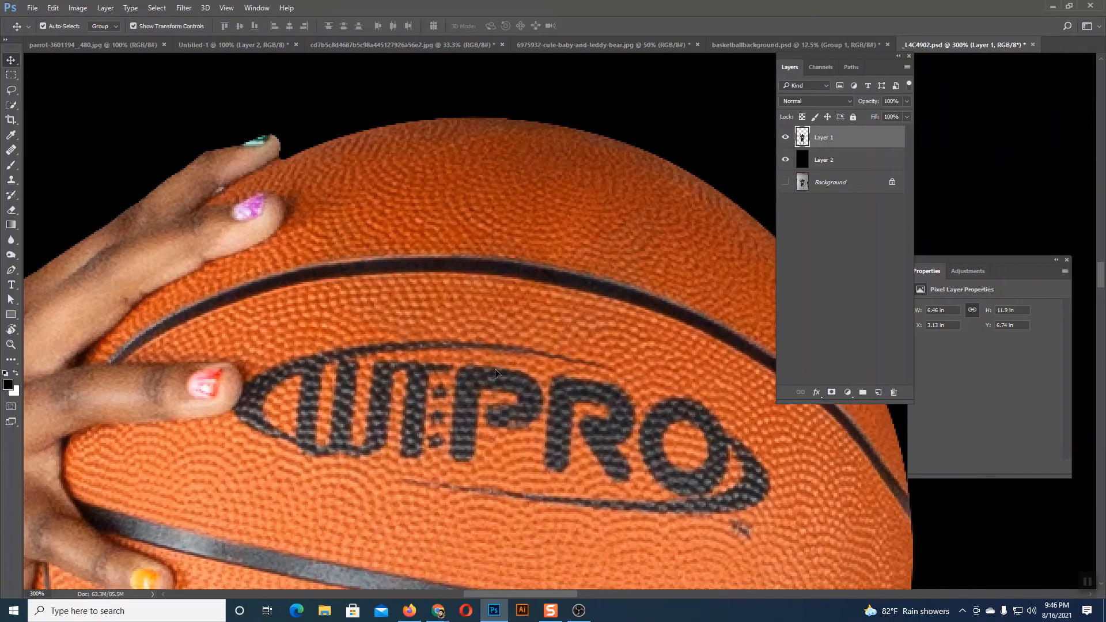
left_click_drag(478, 409, 572, 385)
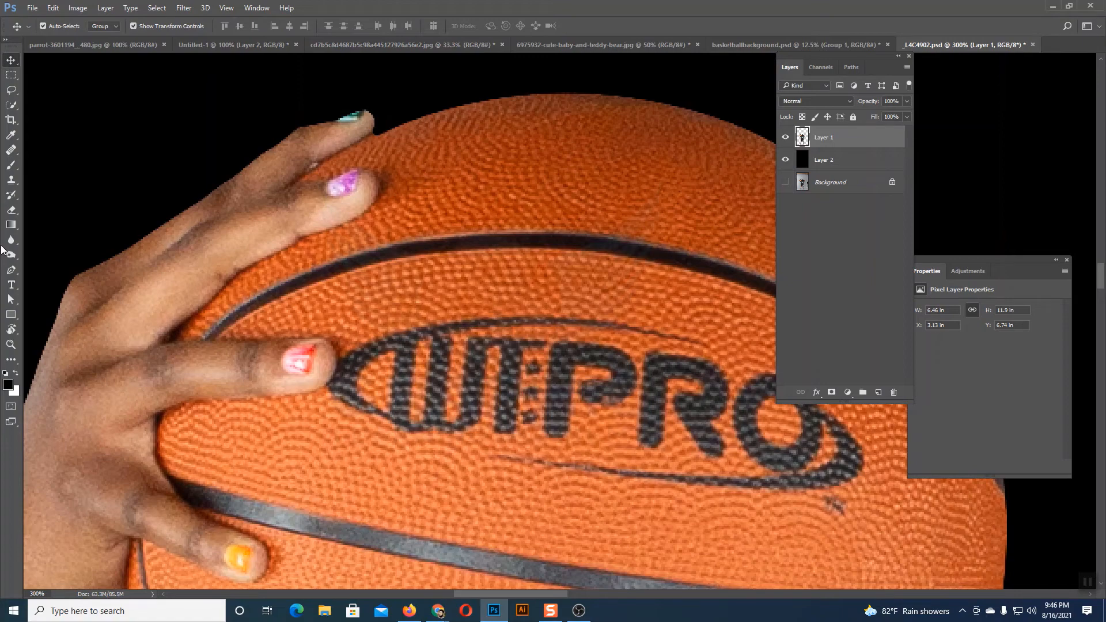
Trace the green fingernail on the uppermost finger with the Pen tool in Path mode at 600% zoom.
left_click(11, 270)
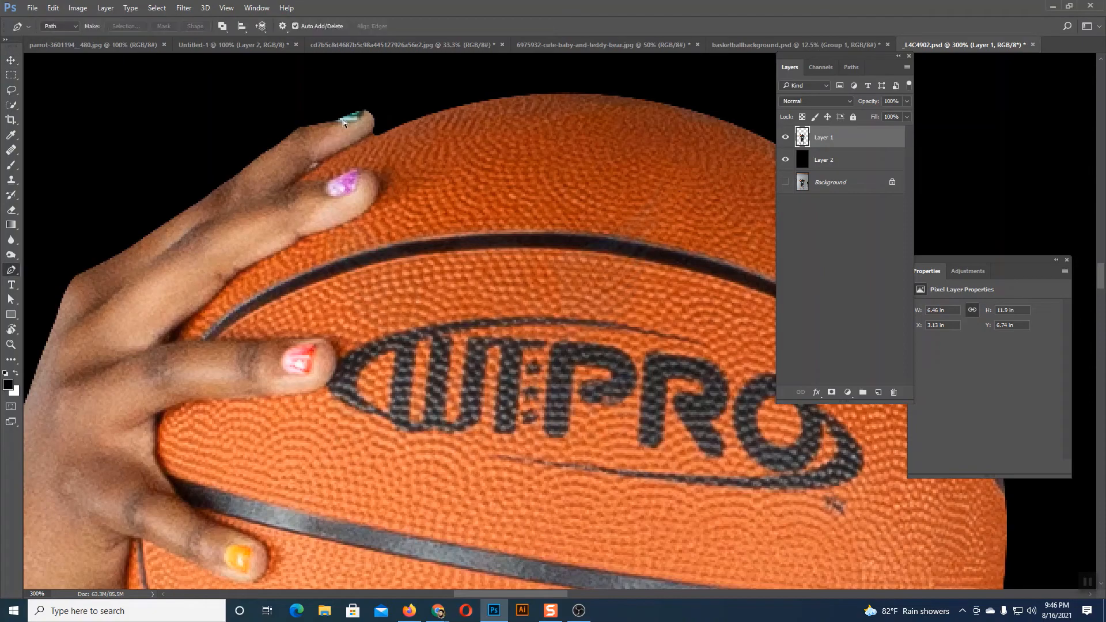
key("ctrl+plus")
key("ctrl+plus")
key("ctrl+plus")
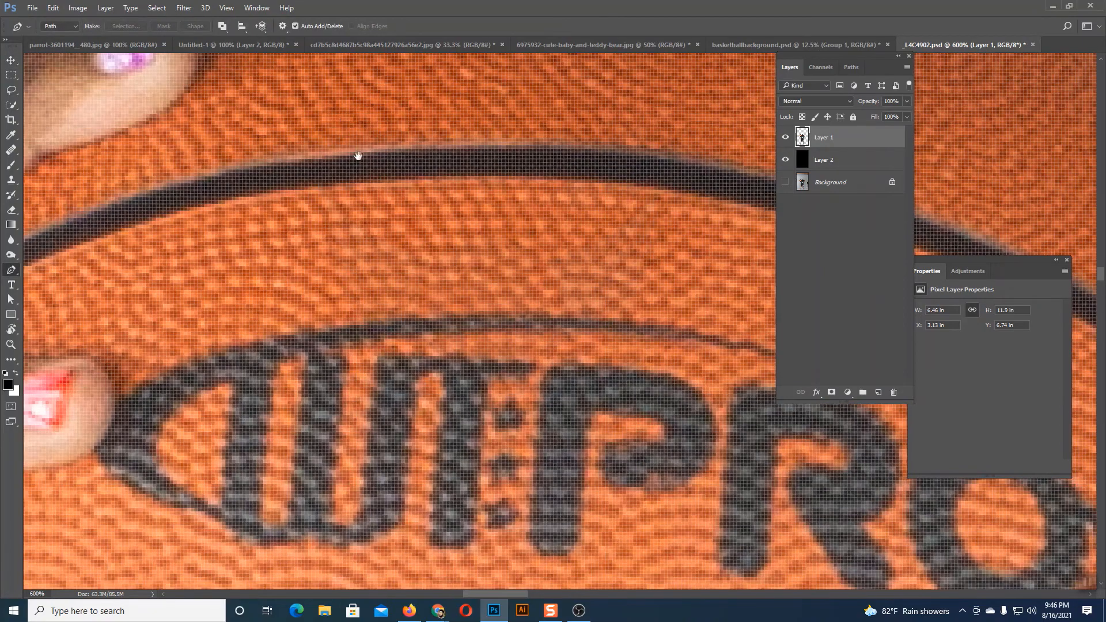
left_click_drag(357, 153, 583, 398)
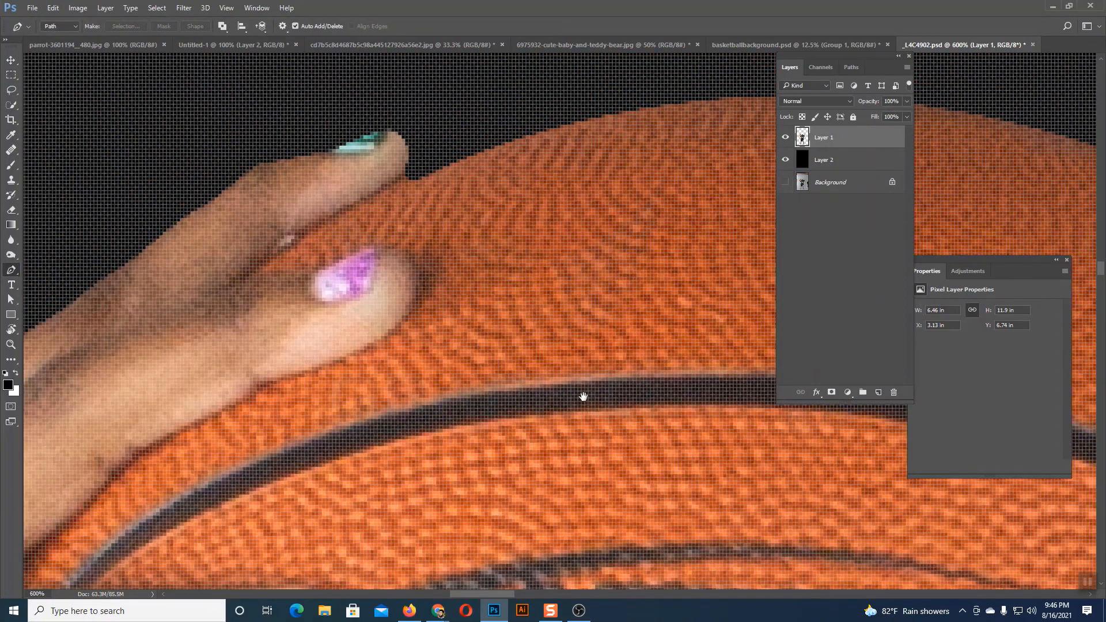
left_click(333, 152)
left_click(375, 153)
left_click_drag(388, 131, 388, 135)
Trace a closed path around the purple fingernail with the Pen tool.
left_click(318, 271)
left_click(311, 296)
left_click_drag(330, 305, 375, 288)
left_click_drag(371, 245, 369, 244)
left_click(319, 274)
Trace a closed path around the red-and-white fingernail, undoing and redrawing the misplaced anchor points.
scroll(424, 321, "down", 5)
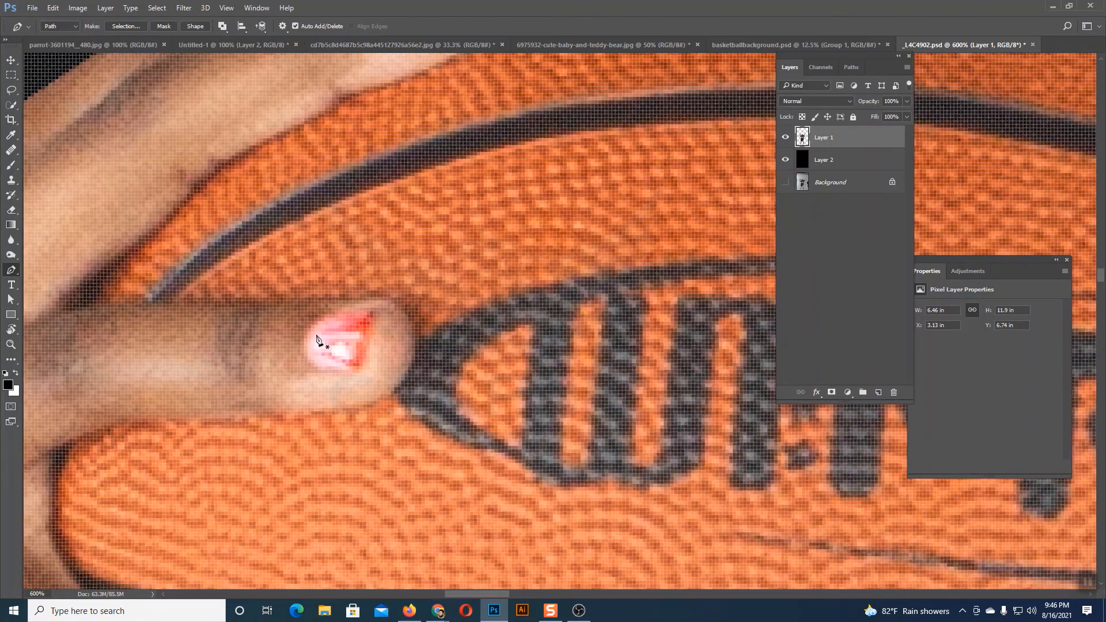
left_click(308, 335)
left_click_drag(322, 370, 340, 376)
left_click(360, 373)
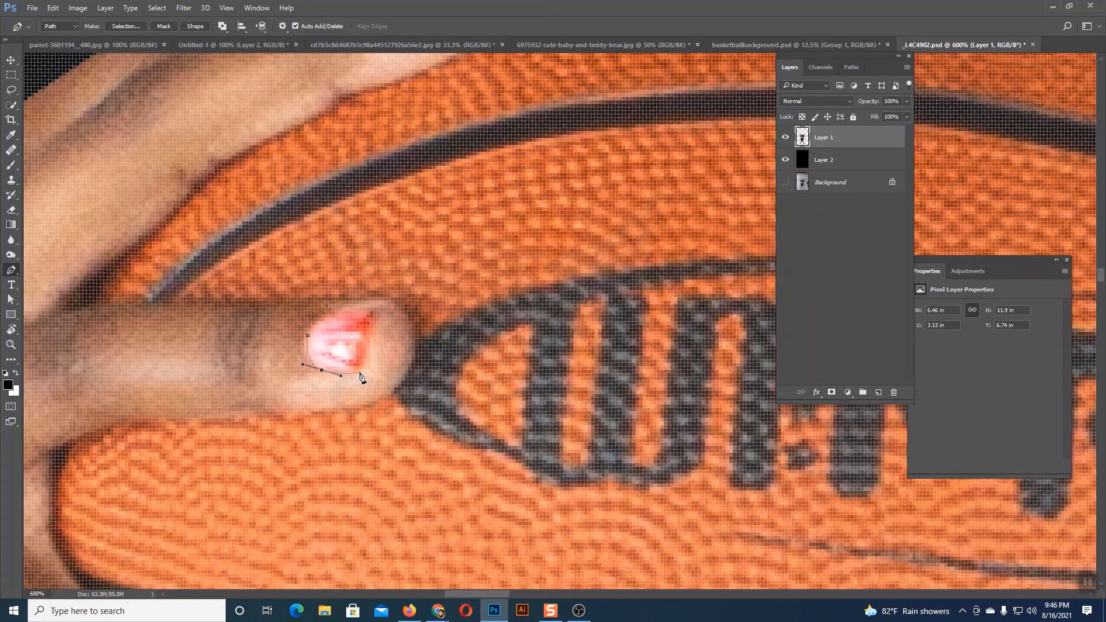
left_click(377, 314)
key("ctrl+z")
left_click(366, 367)
left_click_drag(380, 315, 396, 310)
left_click(309, 340)
Trace a closed path around the yellow fingernail on the lowest finger.
left_click_drag(438, 366, 461, 394)
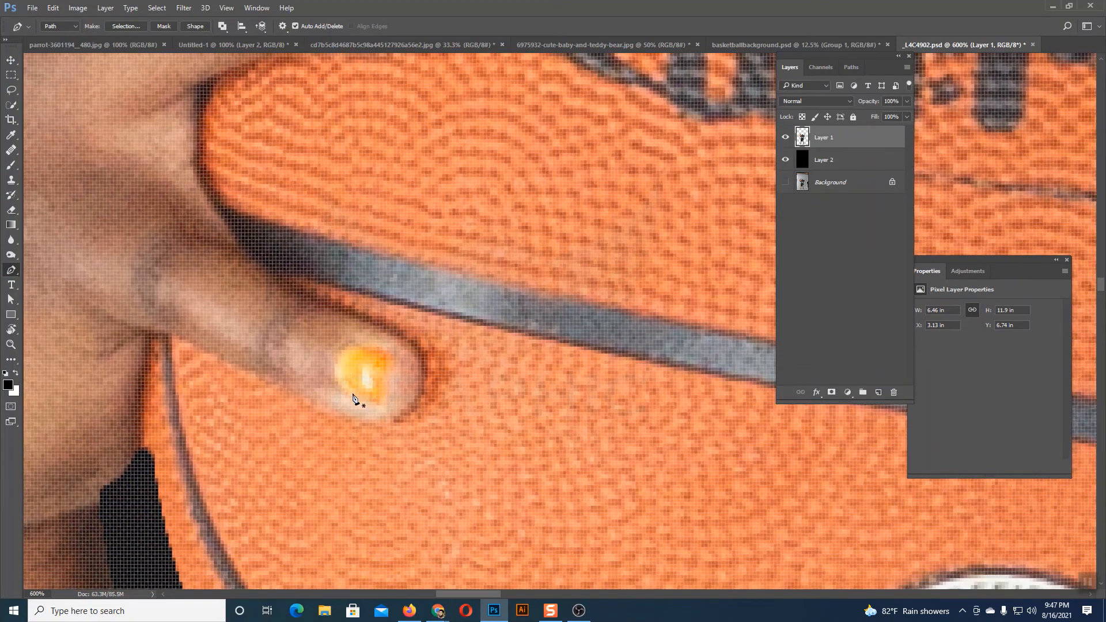
left_click(338, 361)
left_click_drag(383, 407, 446, 415)
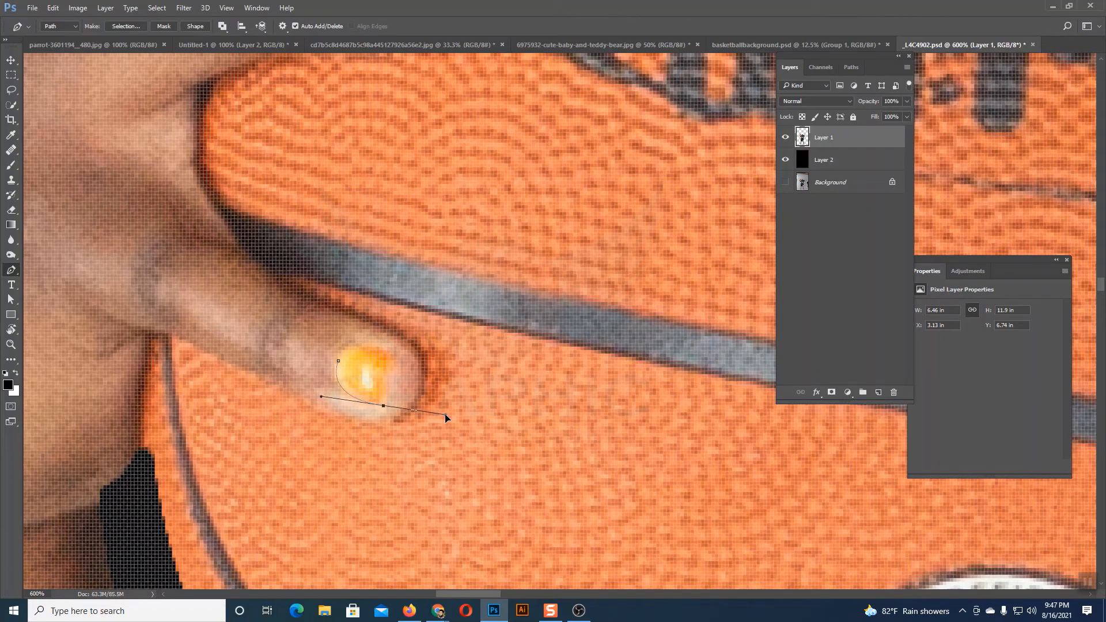
left_click(383, 407)
left_click_drag(394, 361, 328, 390)
Load the Work Path as a selection and copy the selected fingernails from Layer 1 onto a new layer.
left_click_drag(289, 461, 453, 288)
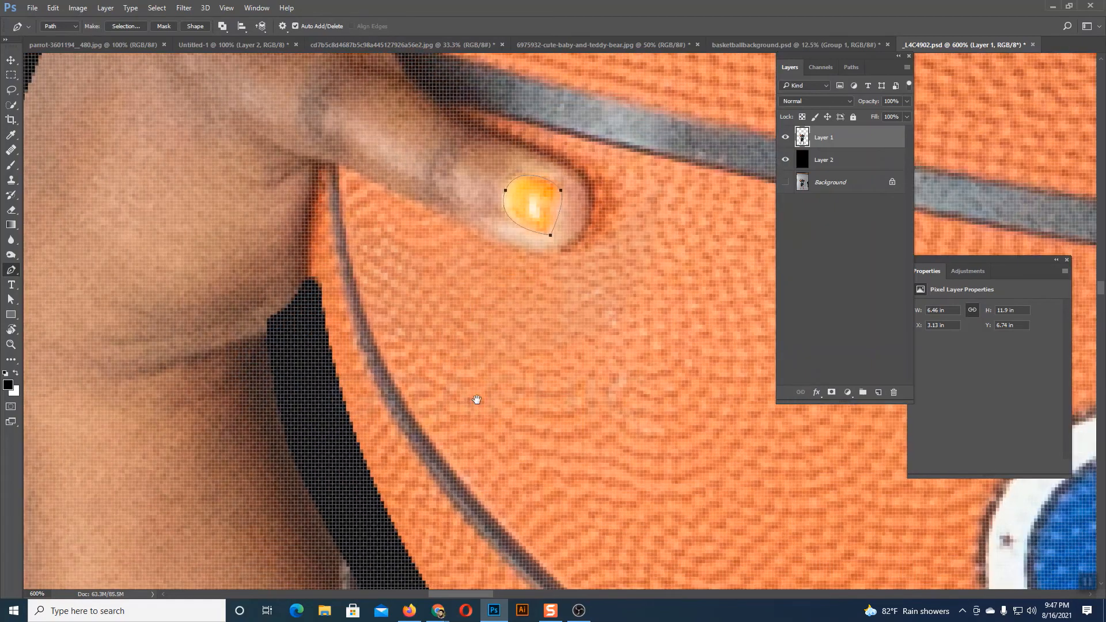
left_click_drag(398, 451, 373, 469)
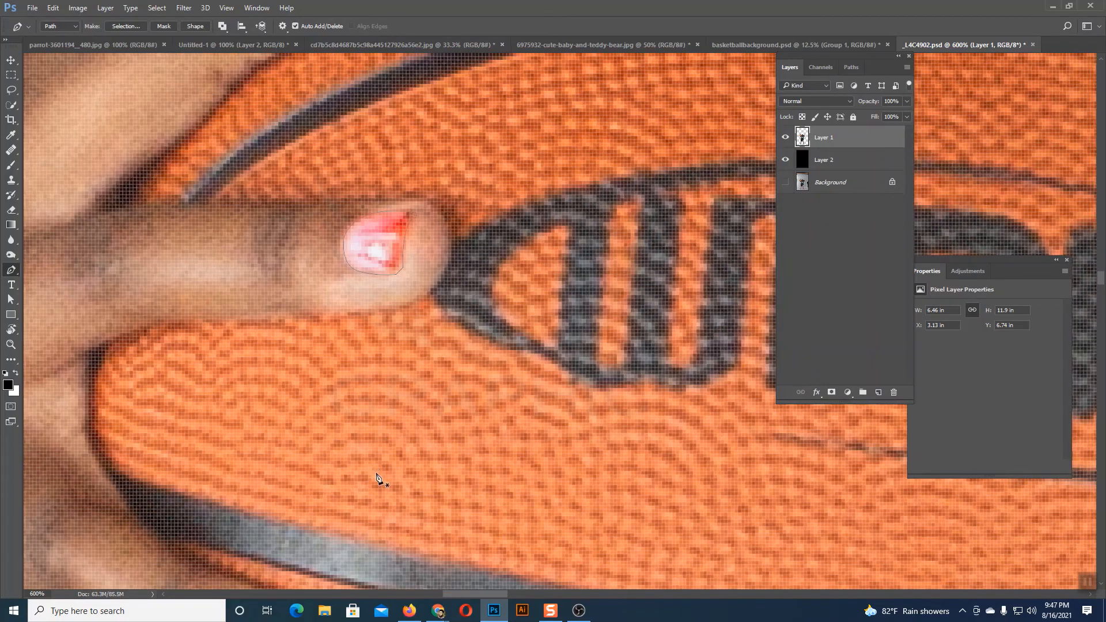
key("ctrl+minus")
key("ctrl+minus")
key("ctrl+minus")
key("ctrl+minus")
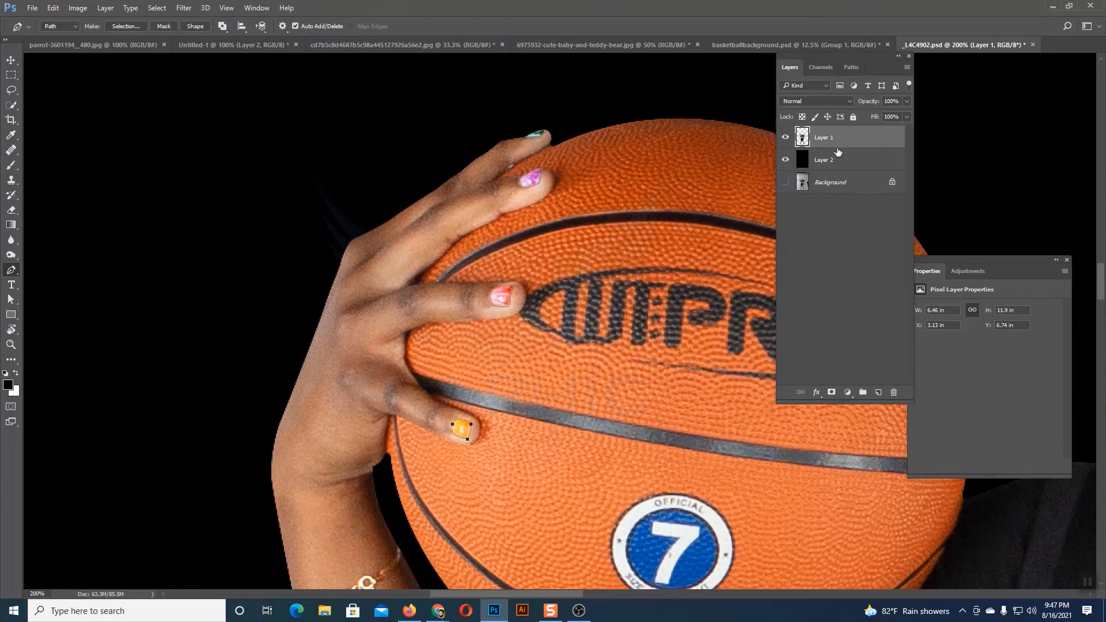
left_click(852, 67)
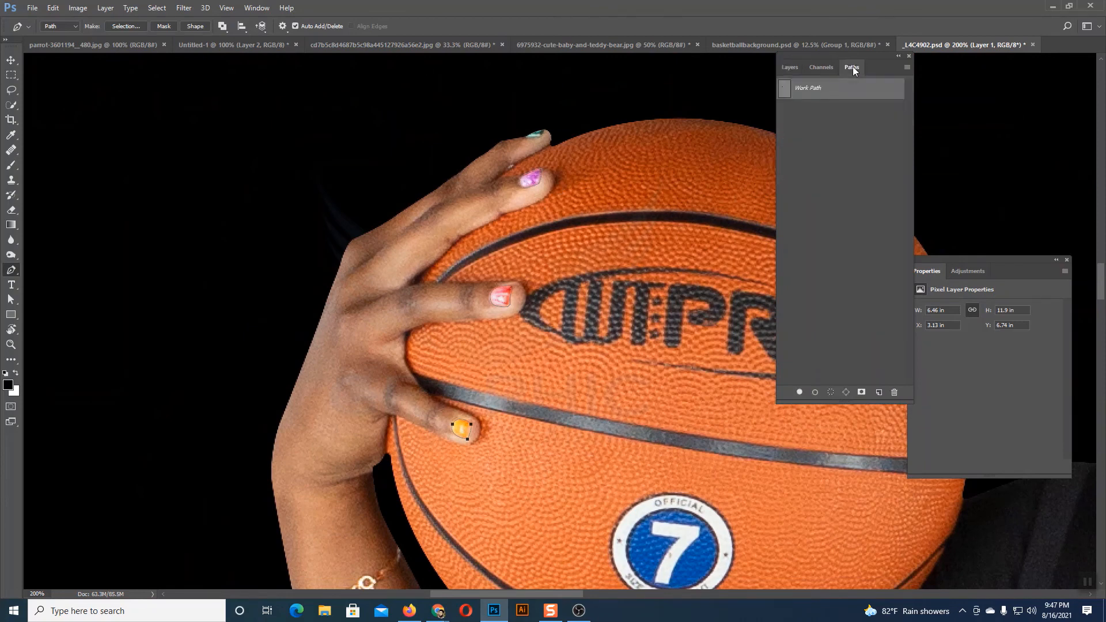
left_click(785, 91, "ctrl")
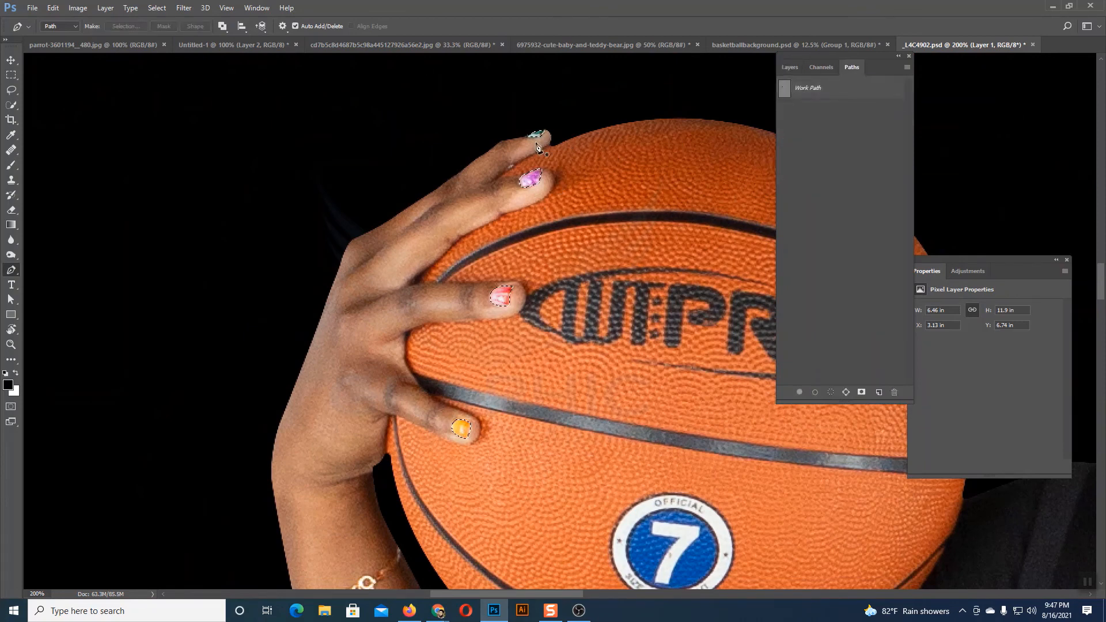
left_click(791, 67)
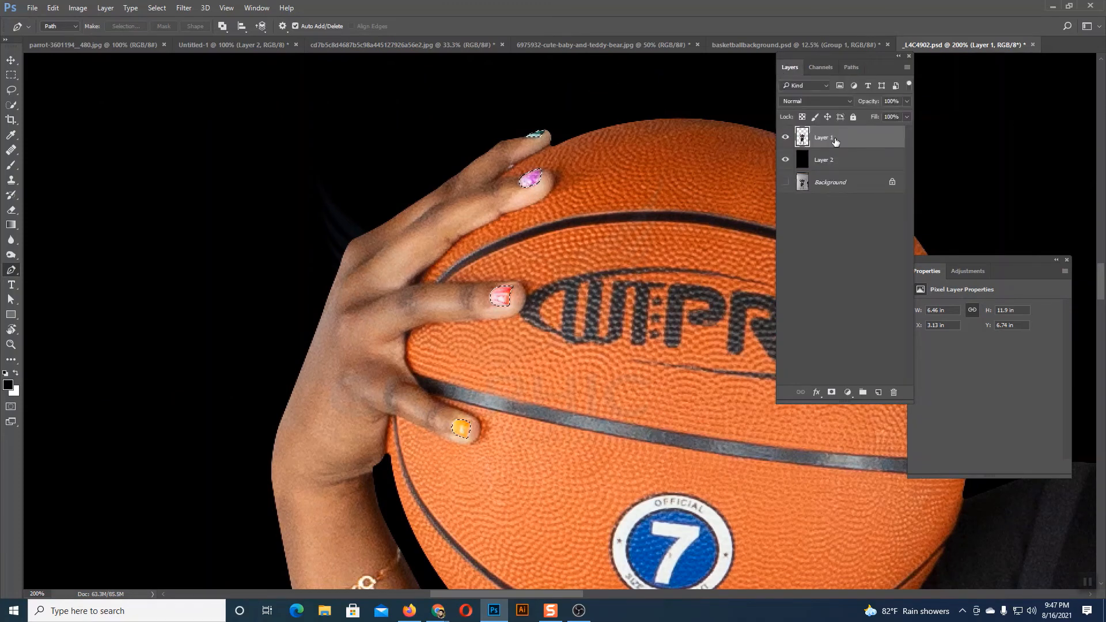
key("ctrl+j")
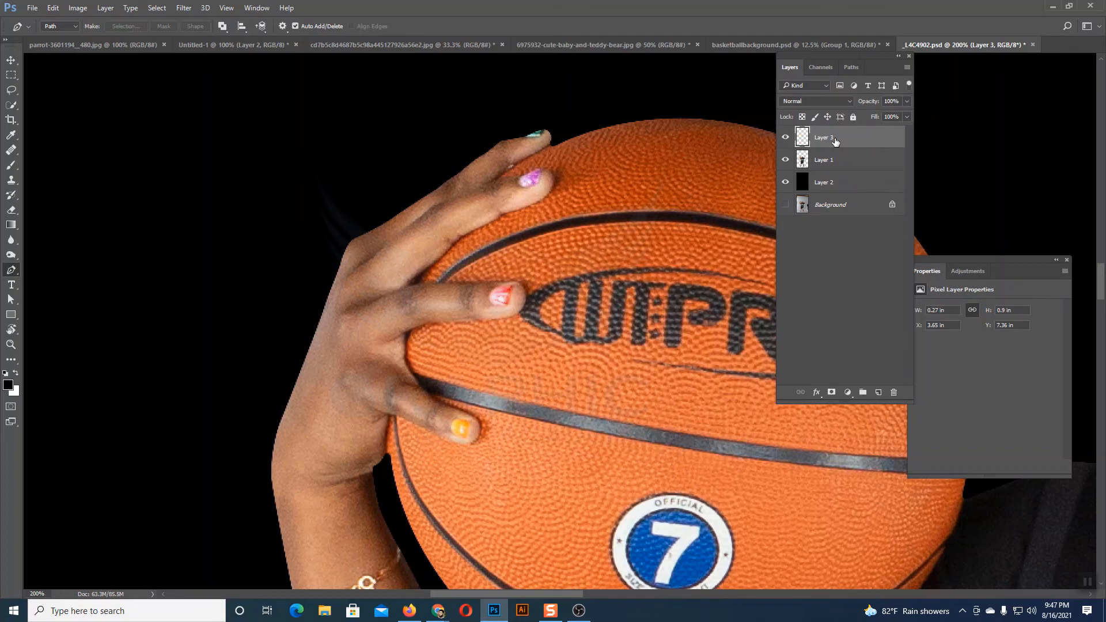
Fill the fingernail shapes on Layer 3 with the foreground color red #fe0303, and deselect.
left_click(805, 141, "ctrl")
left_click(8, 385)
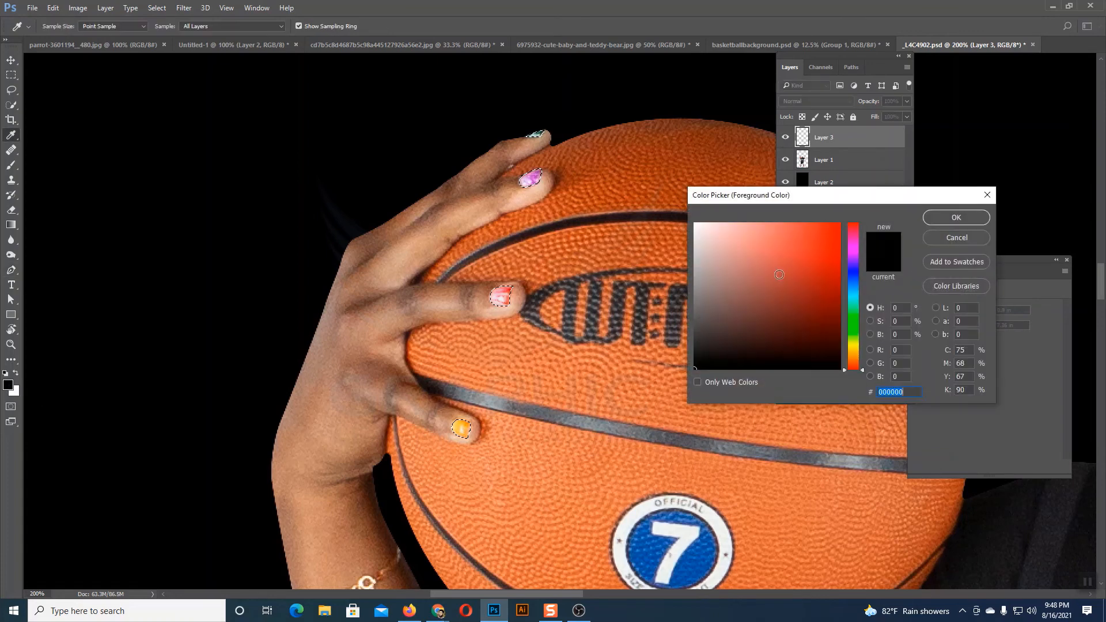
left_click(837, 223)
left_click_drag(838, 223, 839, 224)
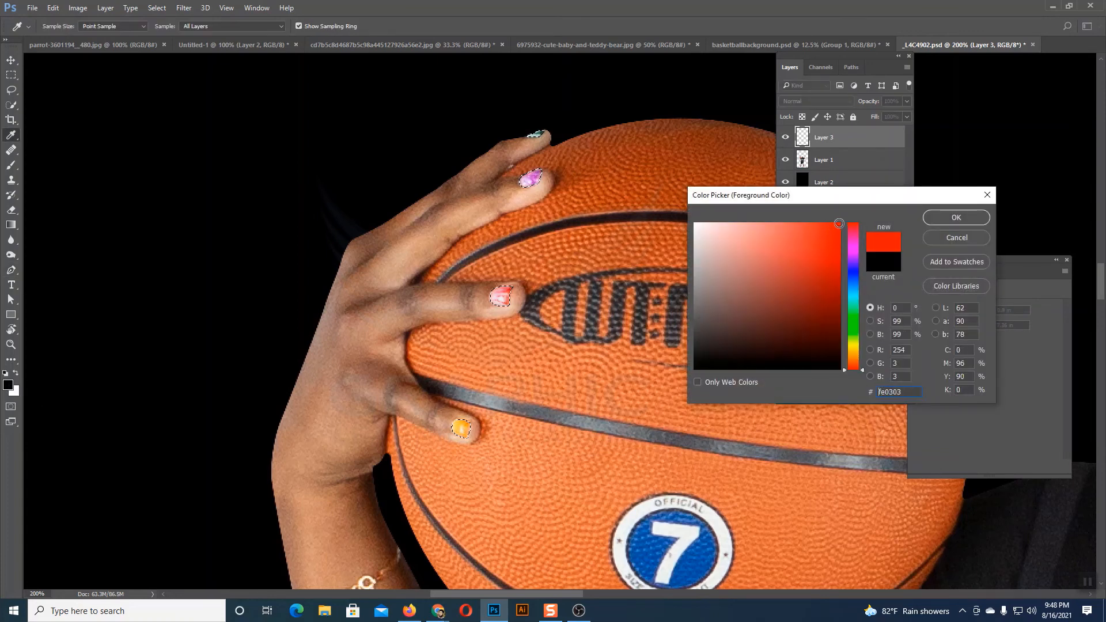
left_click(948, 216)
key("p")
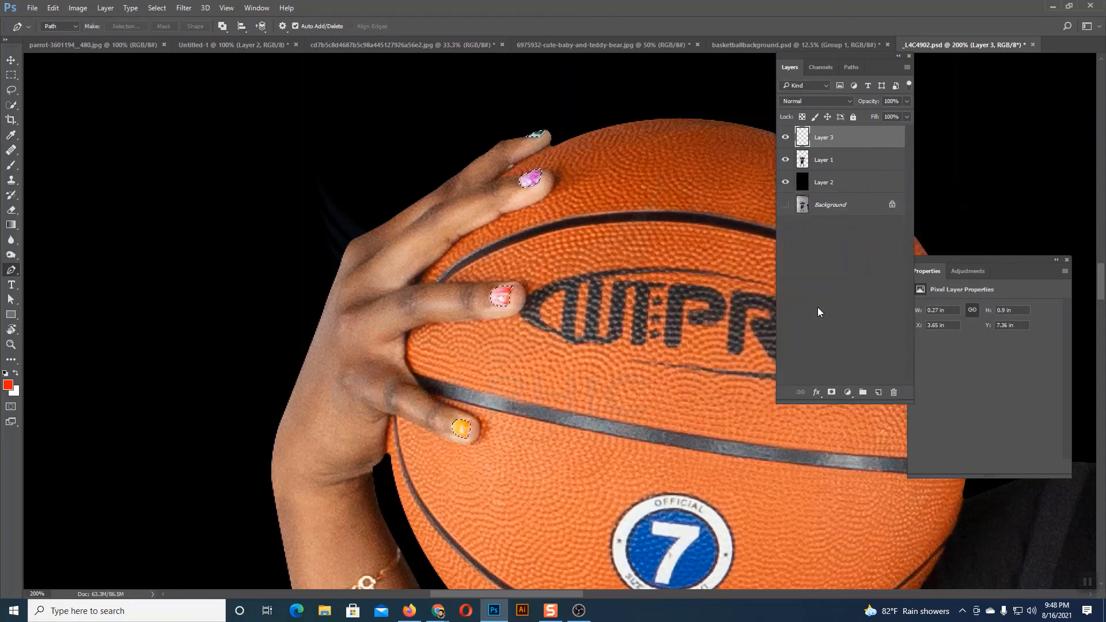
key("alt+BackSpace")
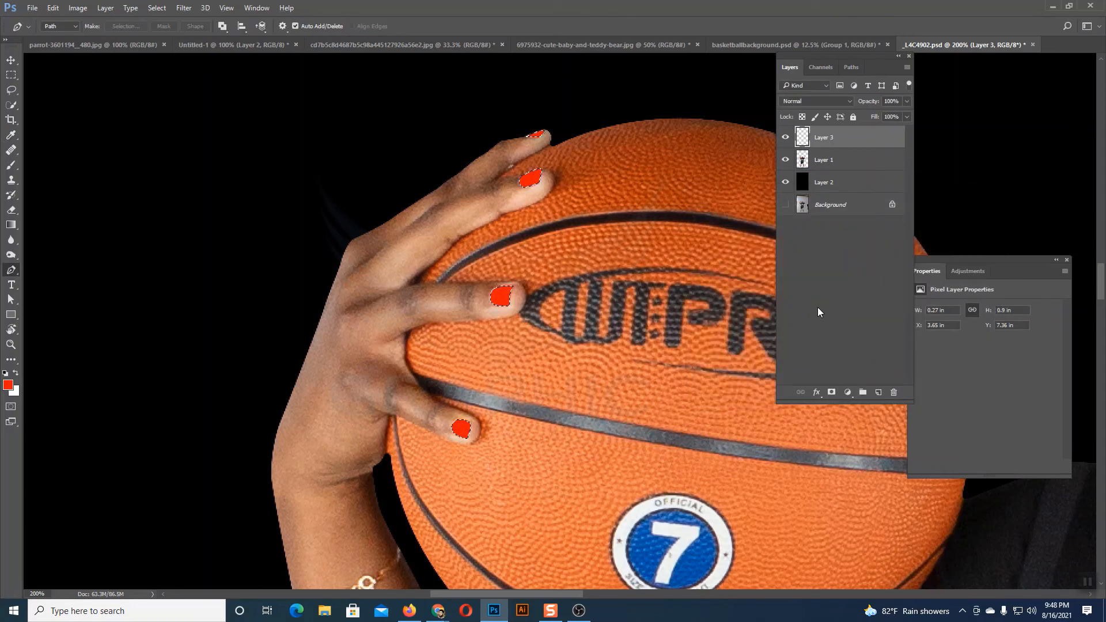
key("ctrl+d")
Step the red nail layer's blend mode from Dissolve through Screen, Soft Light, Hard Light and Vivid Light, ending on Pin Light, and view at 100% zoom.
left_click(10, 63)
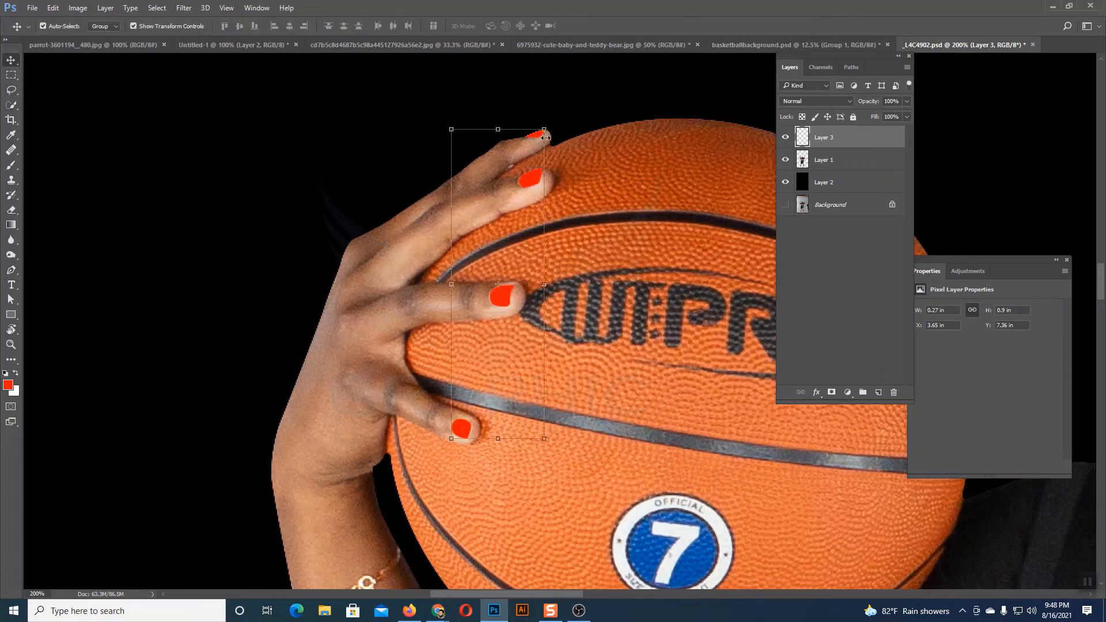
left_click(622, 328)
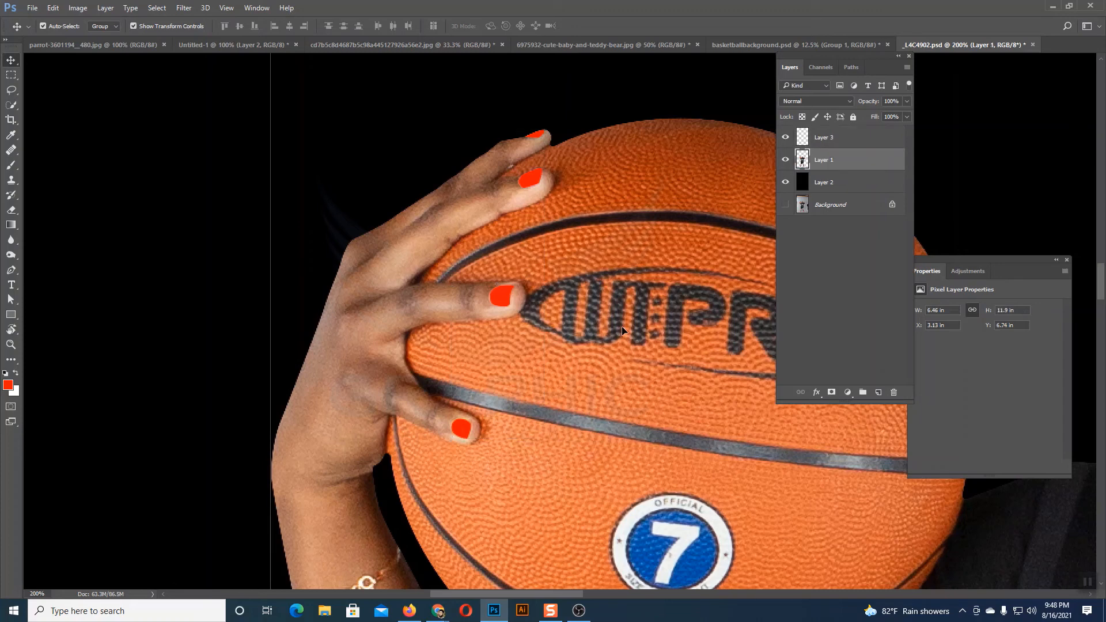
left_click(826, 137)
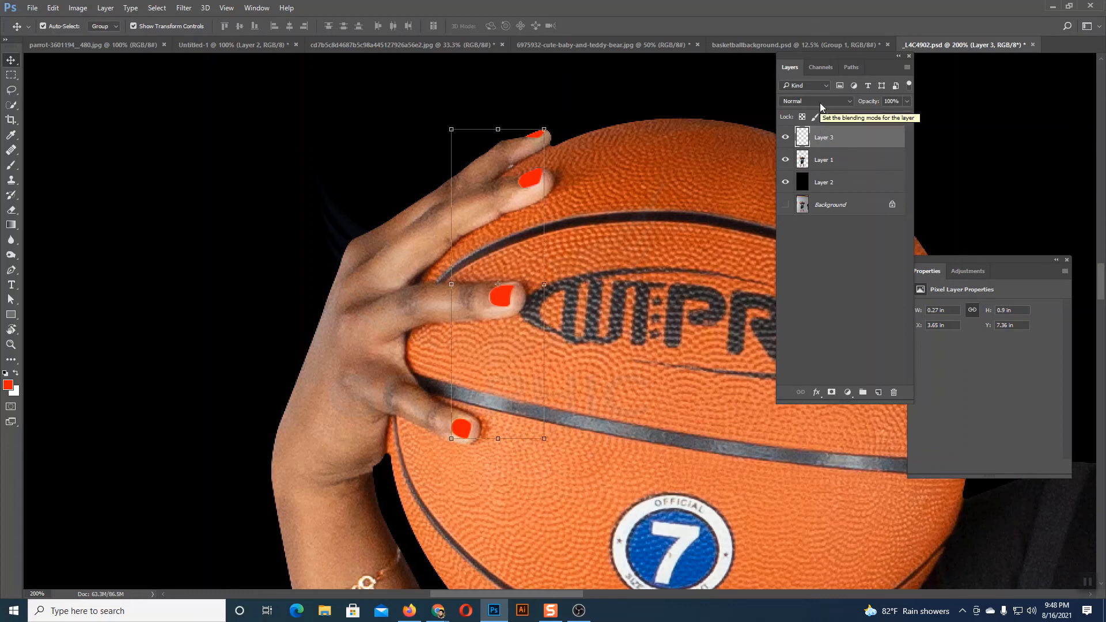
left_click(820, 102)
left_click(814, 116)
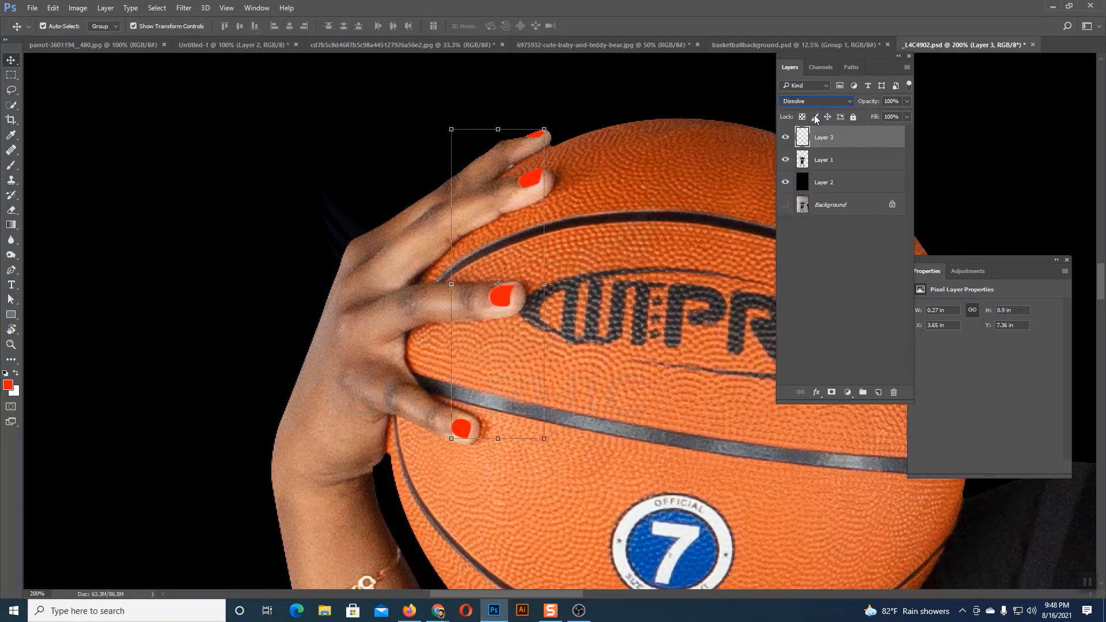
scroll(816, 104, "down", 1)
scroll(816, 103, "down", 1)
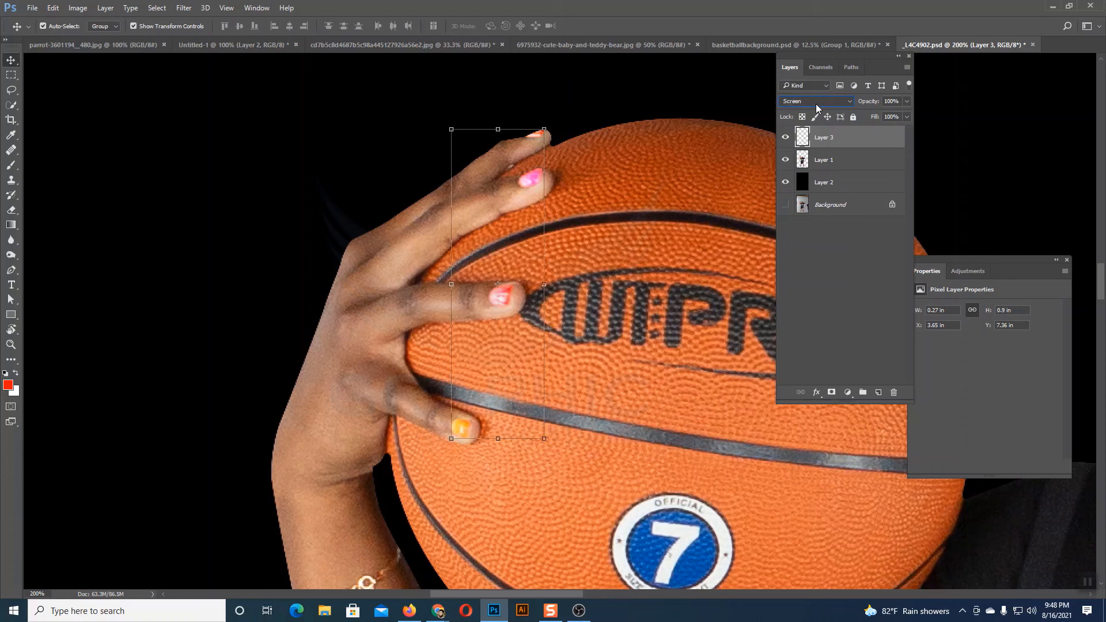
scroll(816, 104, "down", 2)
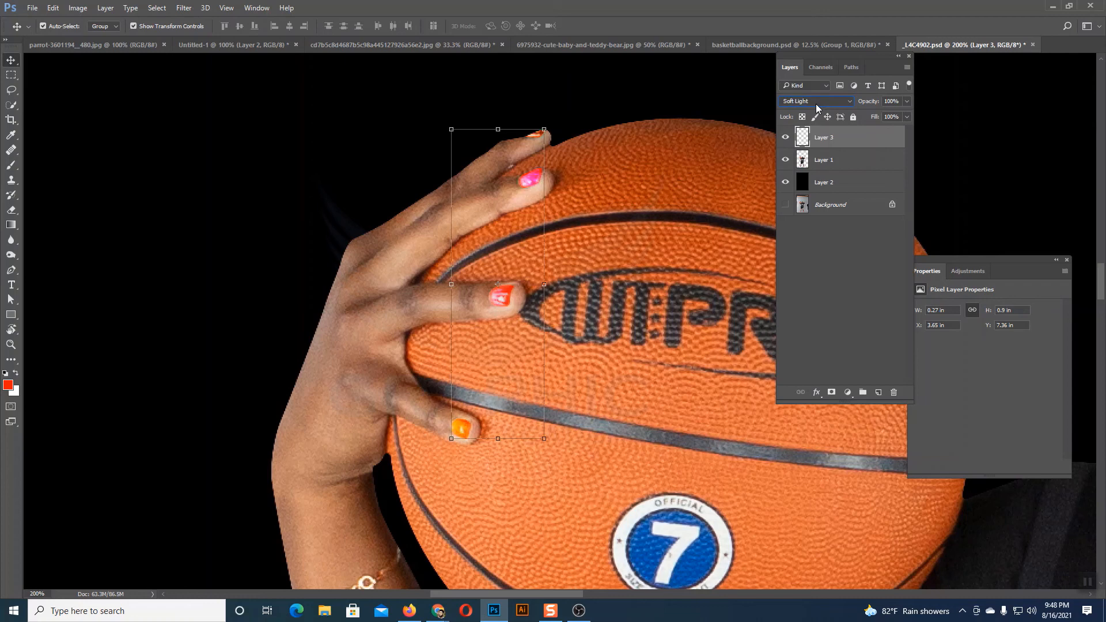
scroll(816, 106, "down", 1)
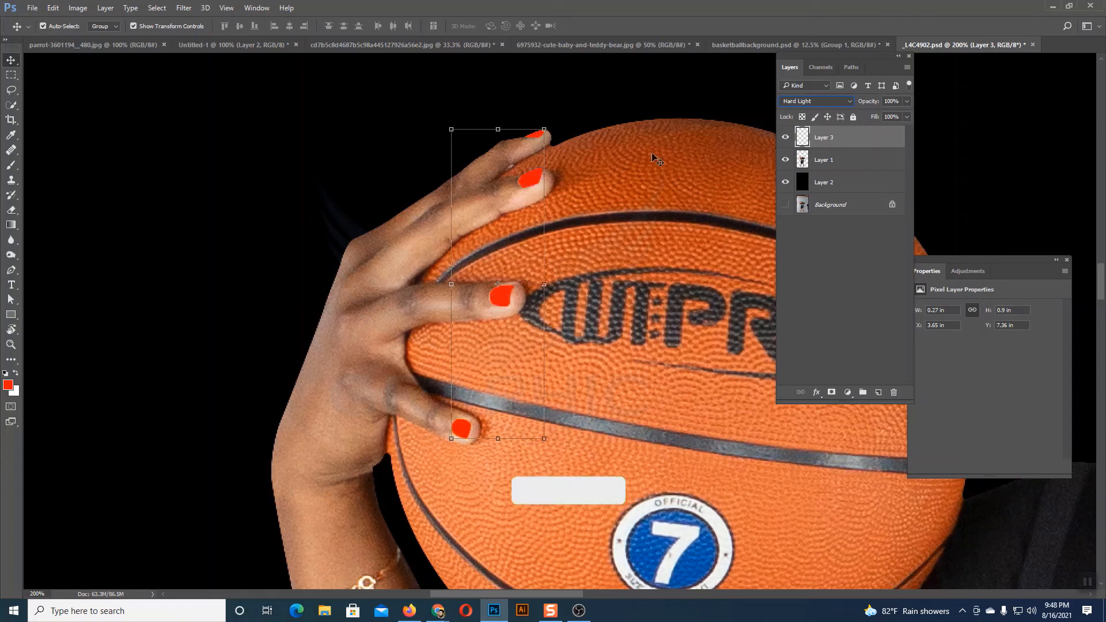
scroll(801, 105, "down", 1)
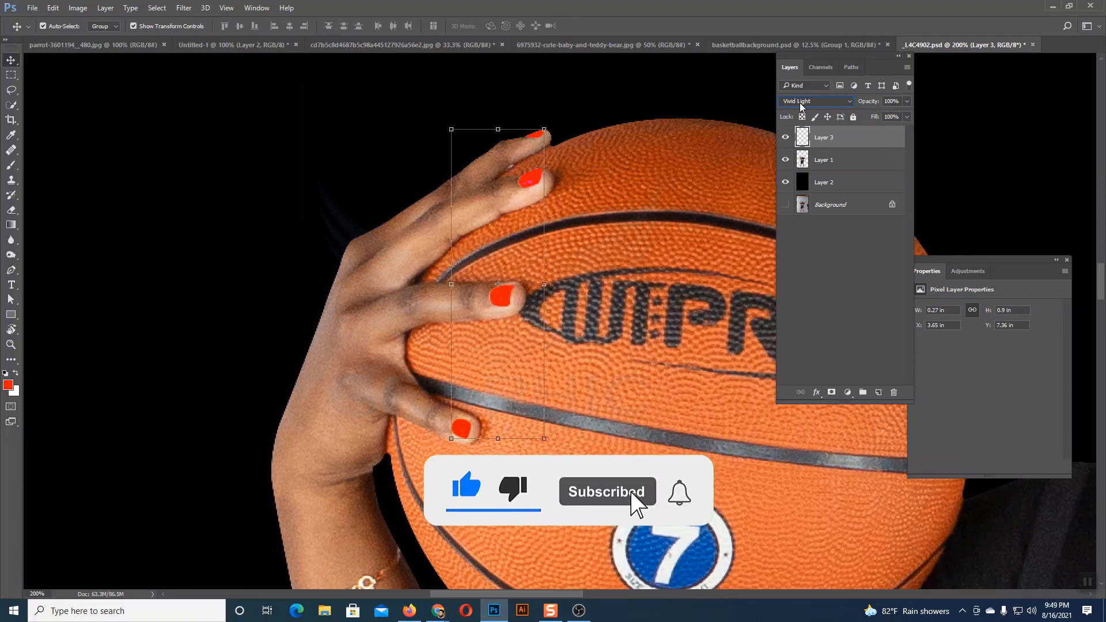
scroll(801, 105, "down", 1)
scroll(801, 105, "down", 1)
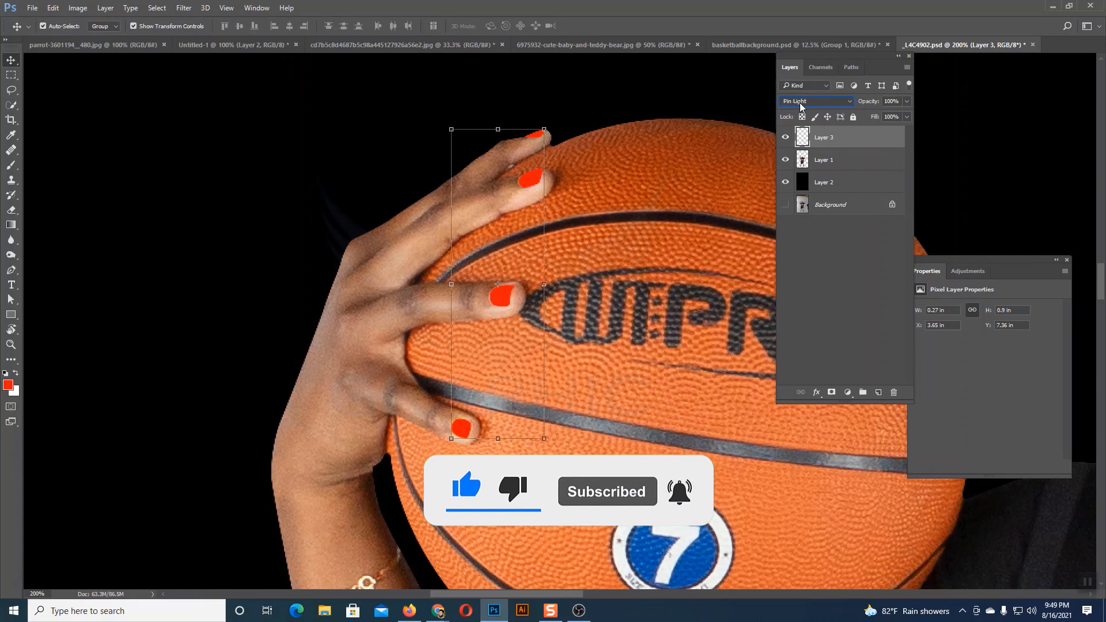
left_click(688, 245)
key("ctrl+1")
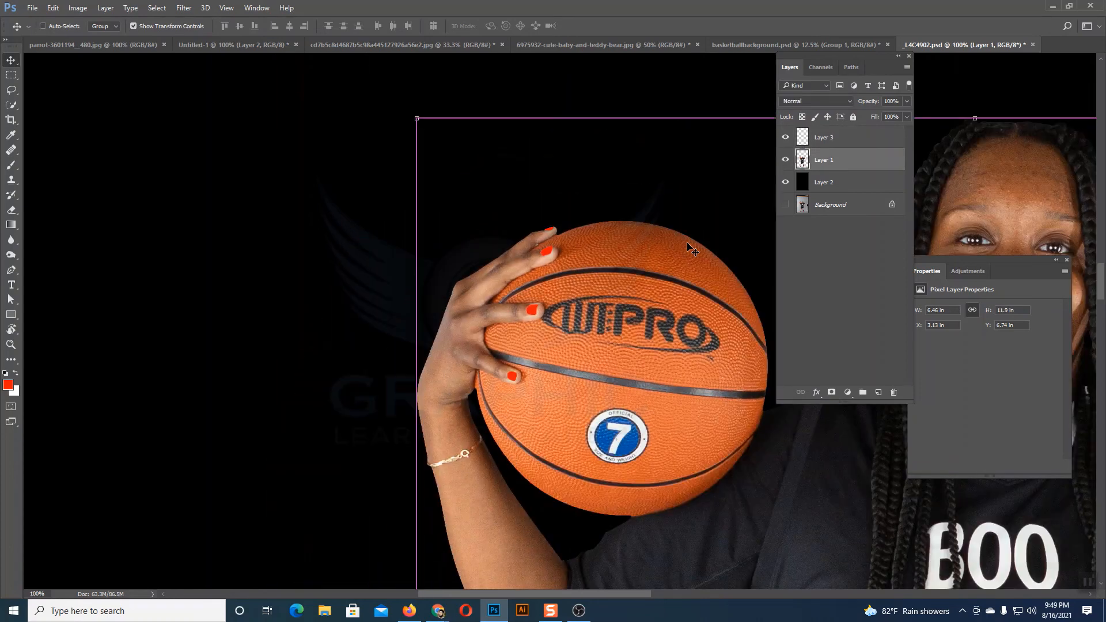
Change the red nail layer's blend mode to Difference, step on to Subtract, and enlarge the fingernails to 500%.
scroll(688, 244, "up", 5)
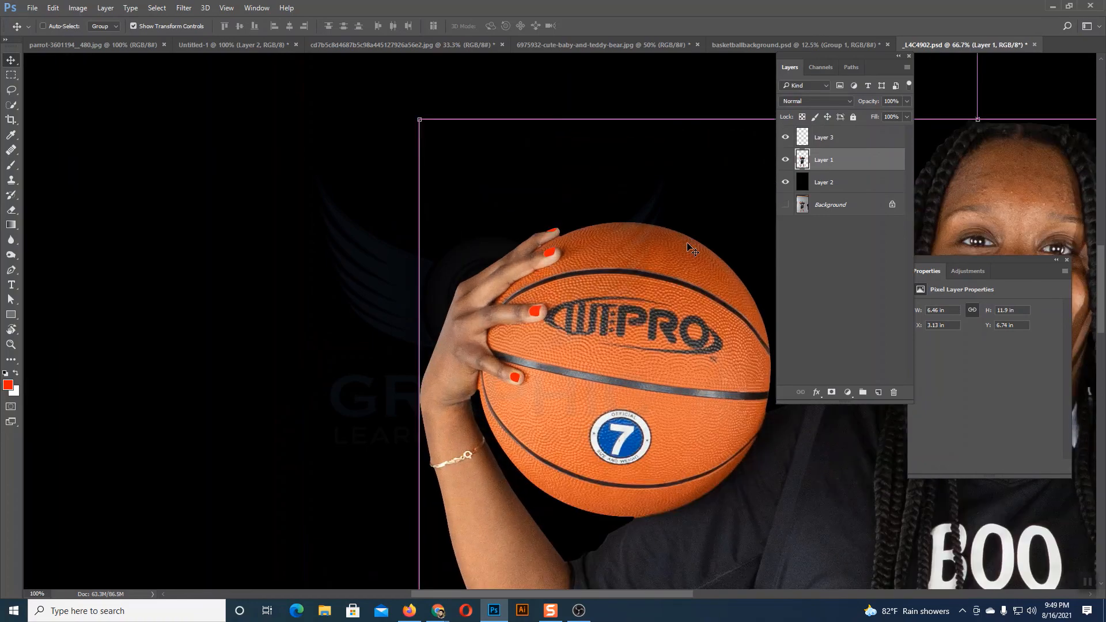
key("ctrl+1")
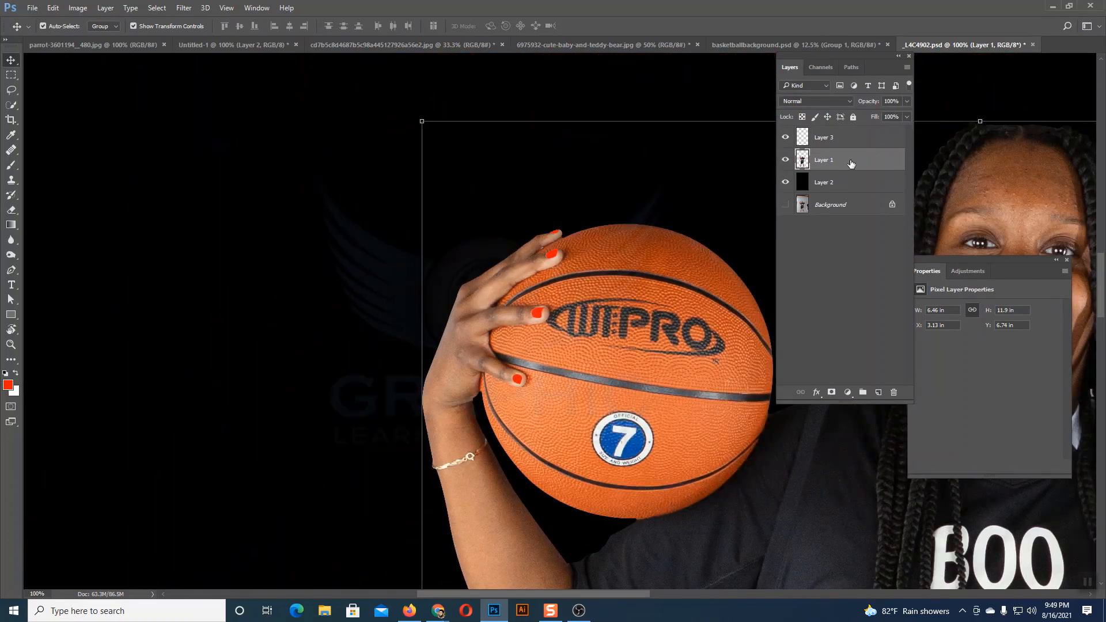
left_click(836, 137)
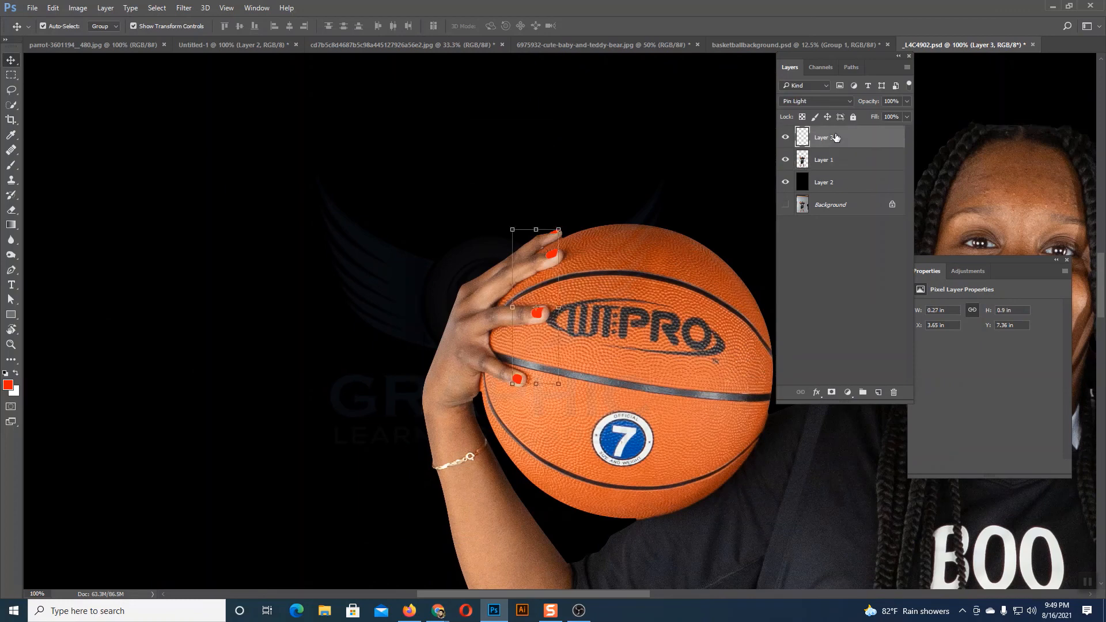
left_click(818, 101)
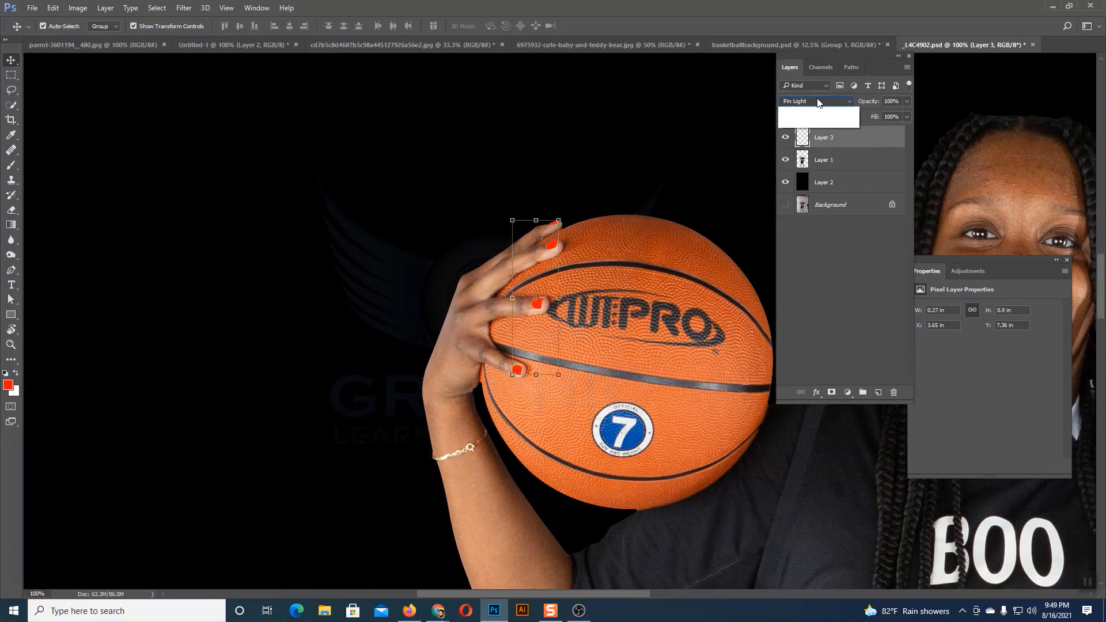
left_click(794, 256)
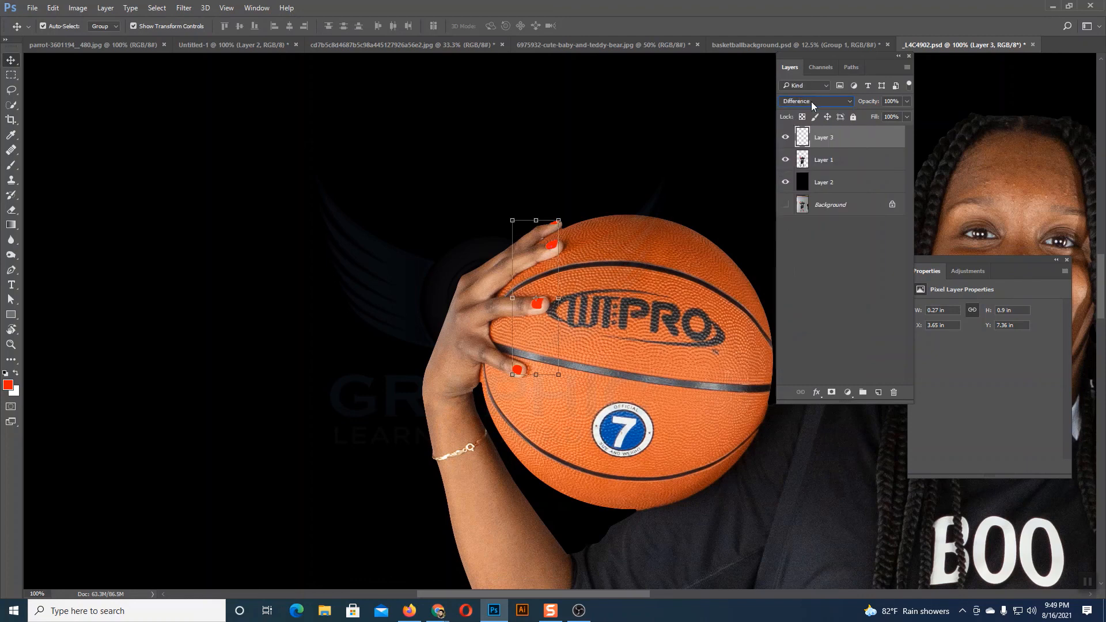
scroll(812, 104, "down", 1)
scroll(813, 105, "down", 1)
scroll(812, 105, "up", 1)
key("ctrl+plus")
key("ctrl+plus")
key("ctrl+plus")
key("ctrl+plus")
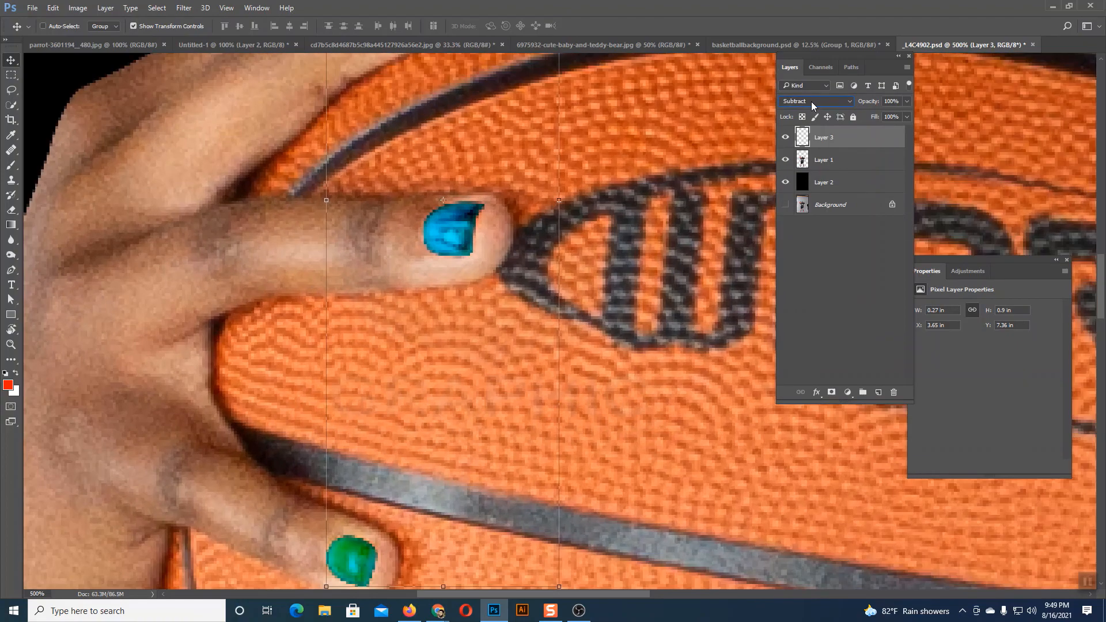
Hide Layer 3 to examine the original fingernail colors, and show it again to compare them with the Subtract blend.
left_click(785, 137)
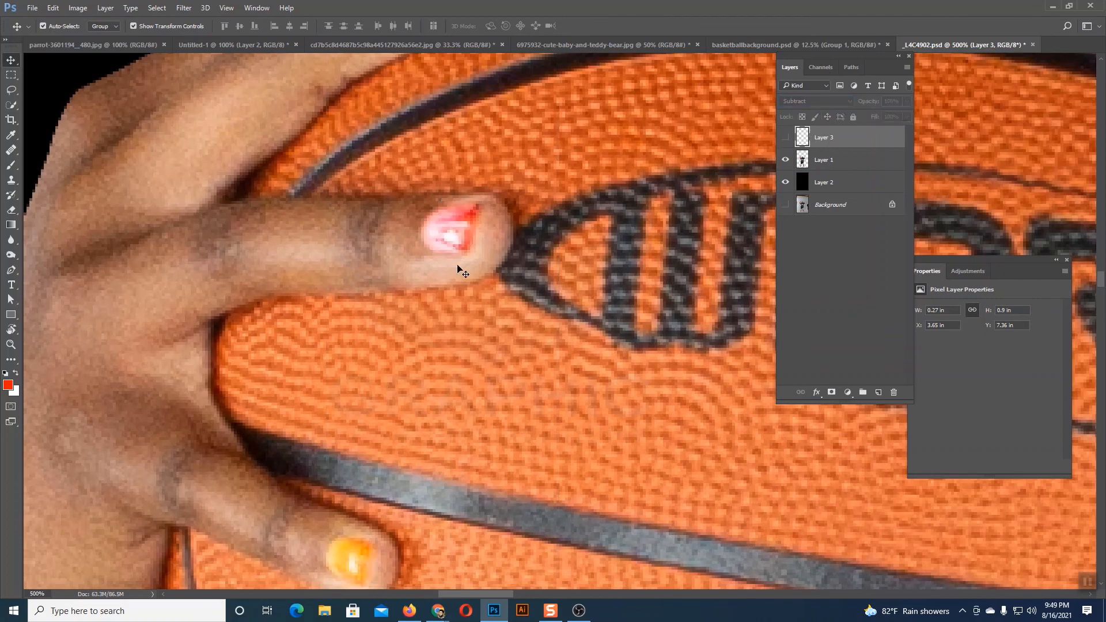
scroll(464, 262, "up", 3)
scroll(495, 219, "up", 2)
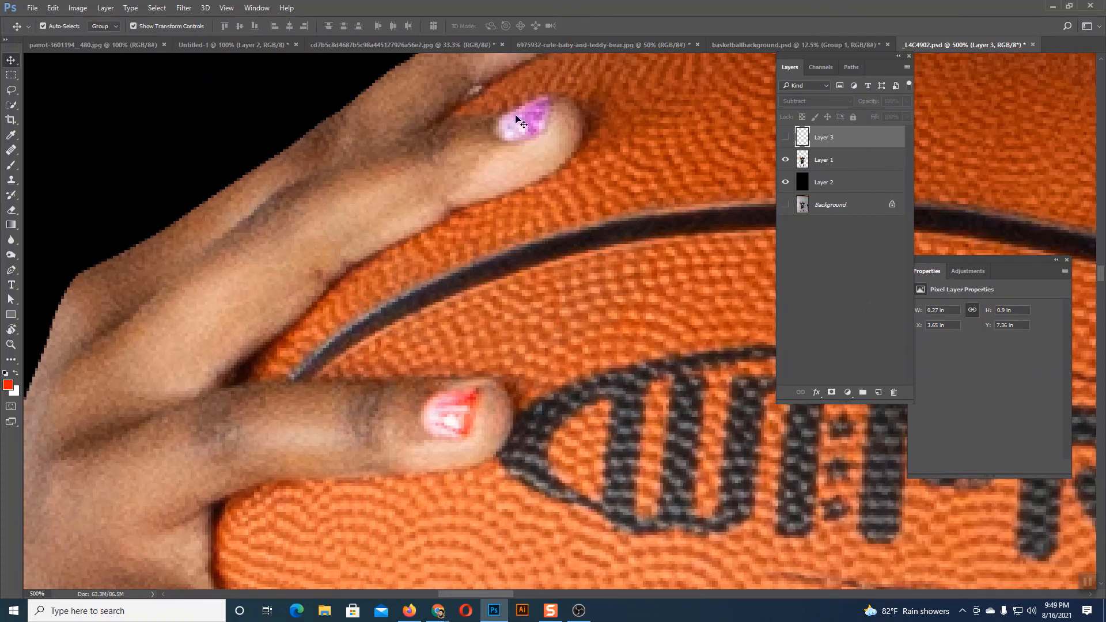
left_click(786, 137)
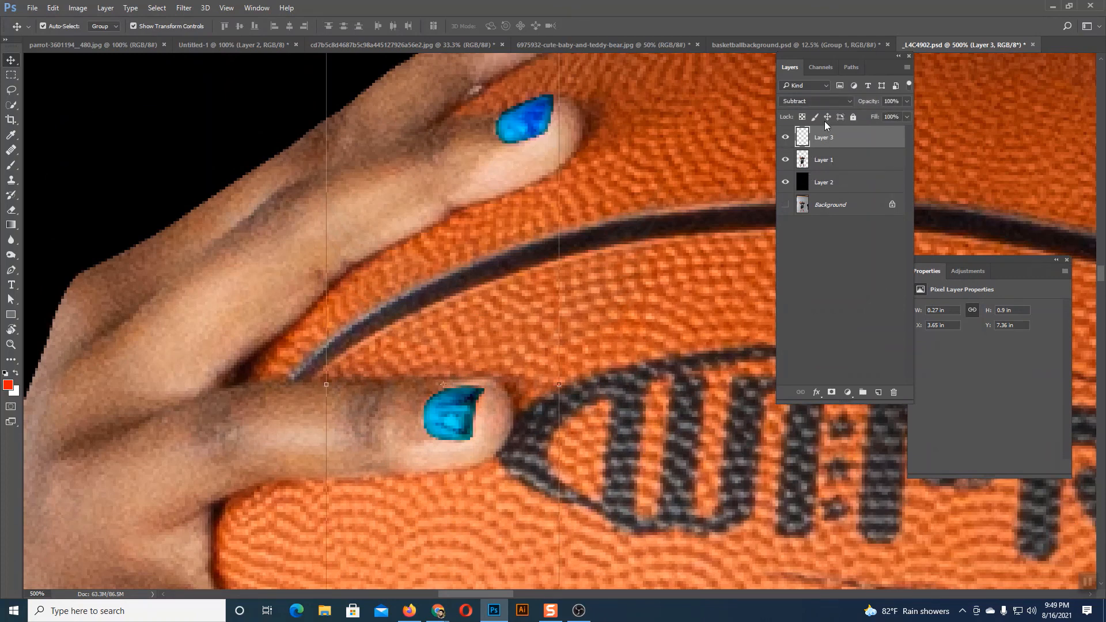
Set the red nail layer's blend mode to Multiply and view the whole hand and ball at 100% with the nail layer deselected.
left_click(818, 100)
left_click(790, 139)
key("ctrl+minus")
key("ctrl+minus")
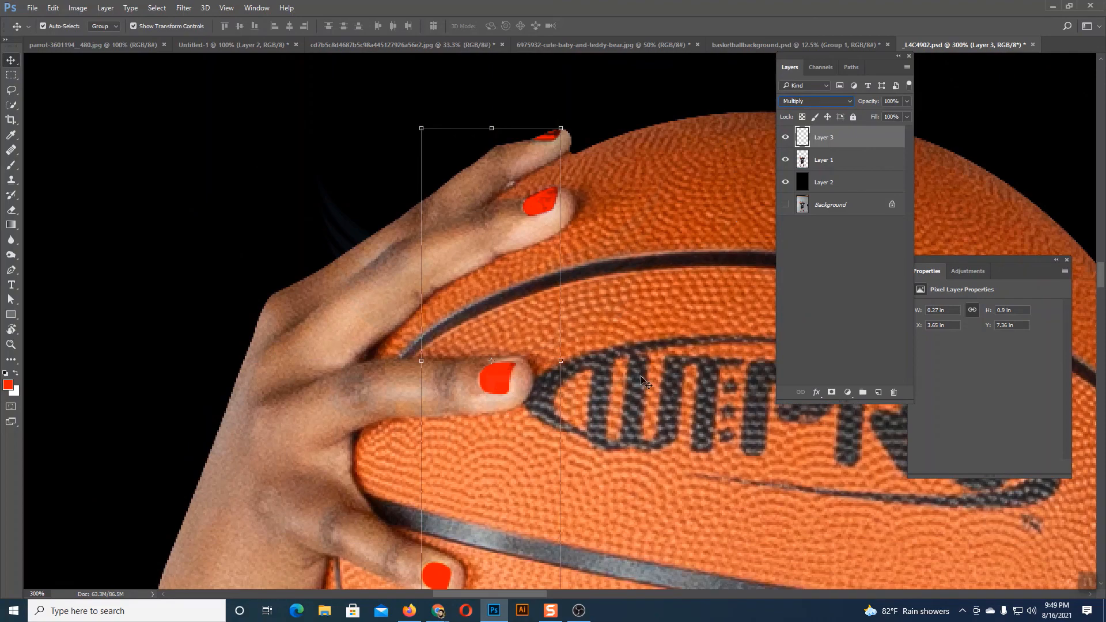
key("ctrl+minus")
key("ctrl+minus")
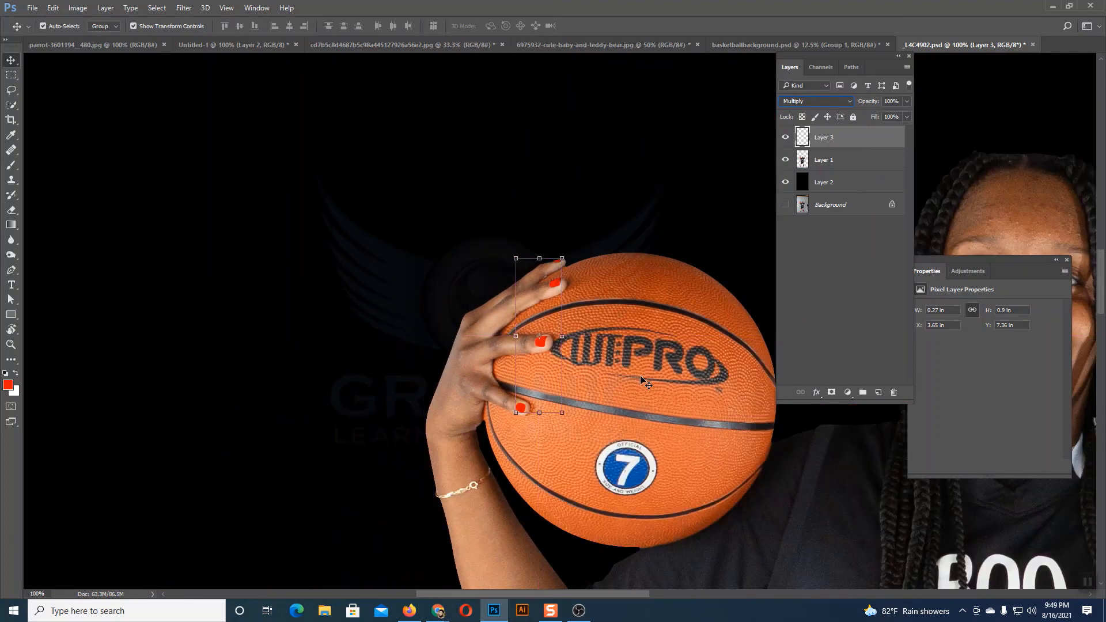
left_click(740, 199)
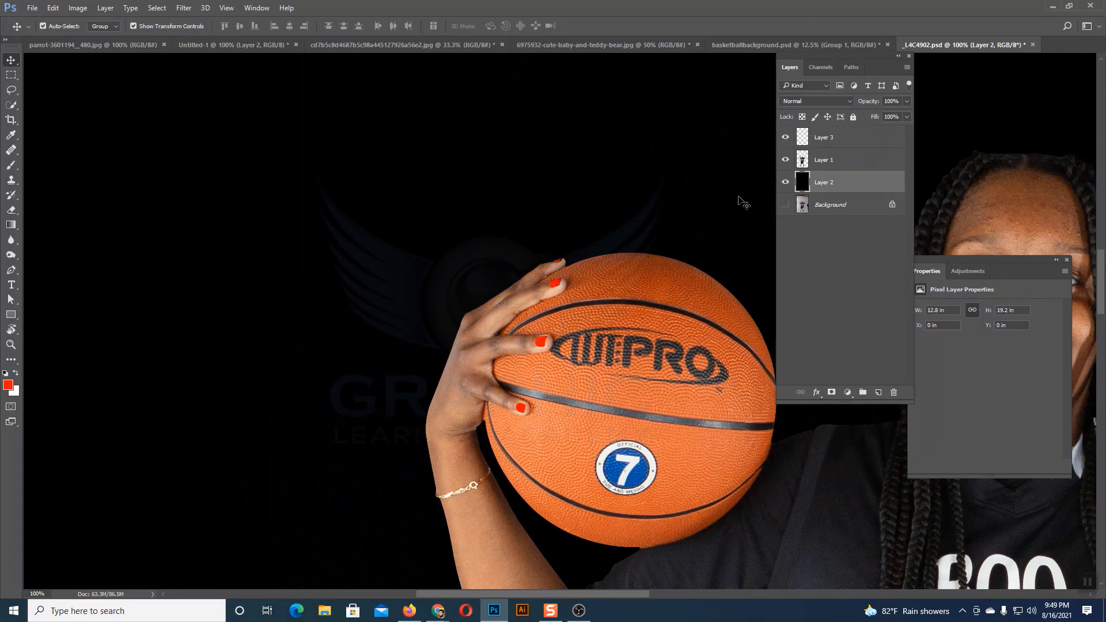